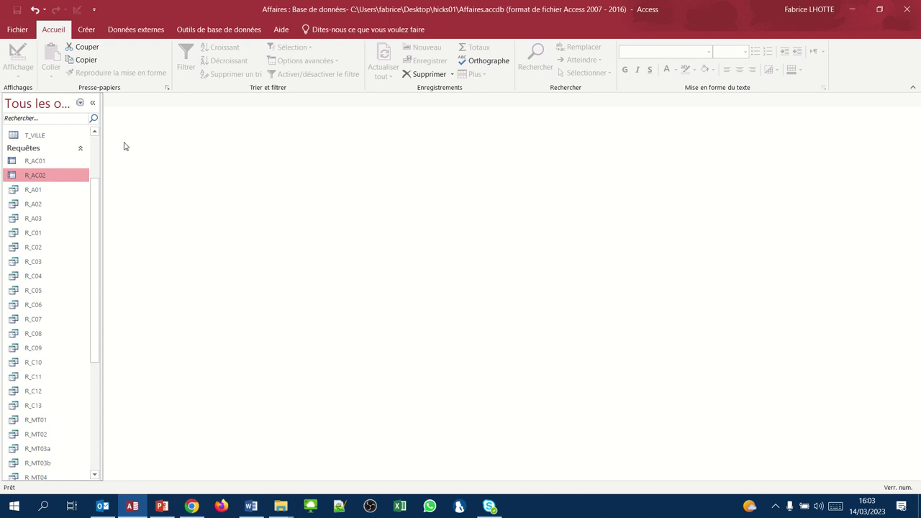
Create a new query in design view with the tables T_CLIENT, T_AFFAIRE and T_MATERIEL.
click(85, 29)
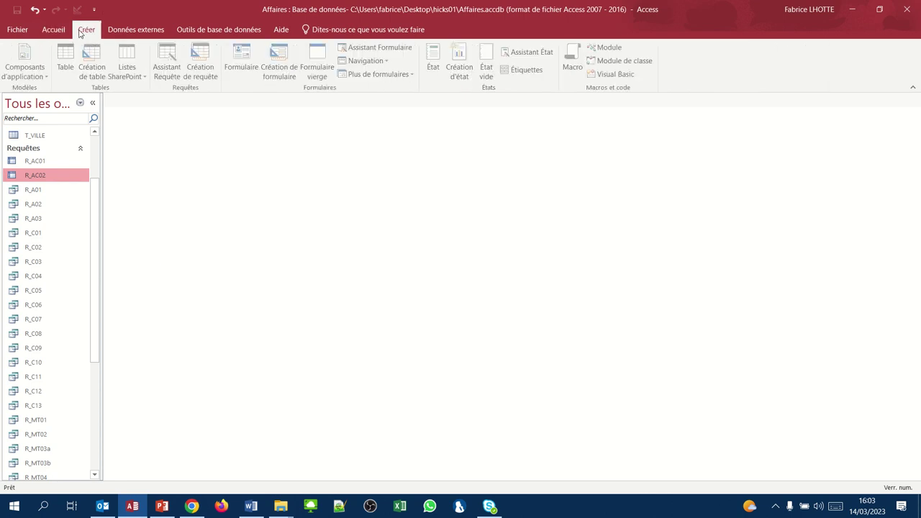
click(208, 74)
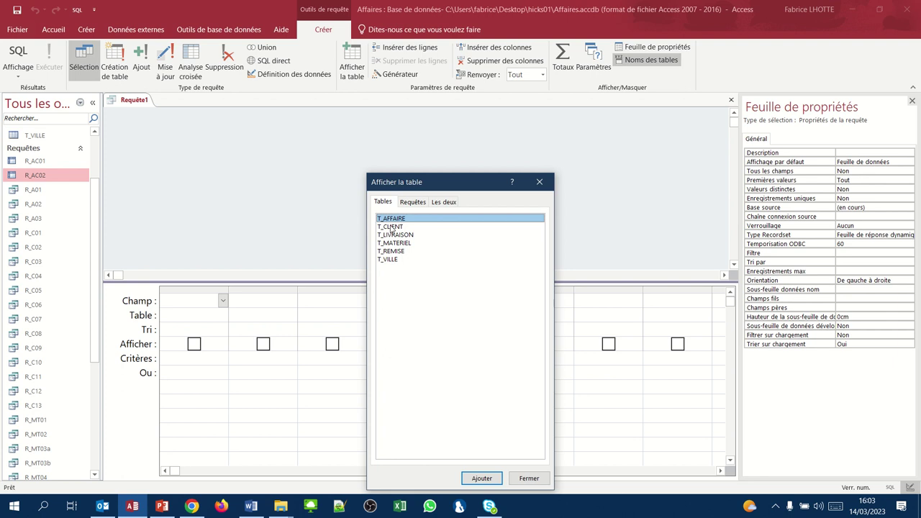
double_click(392, 228)
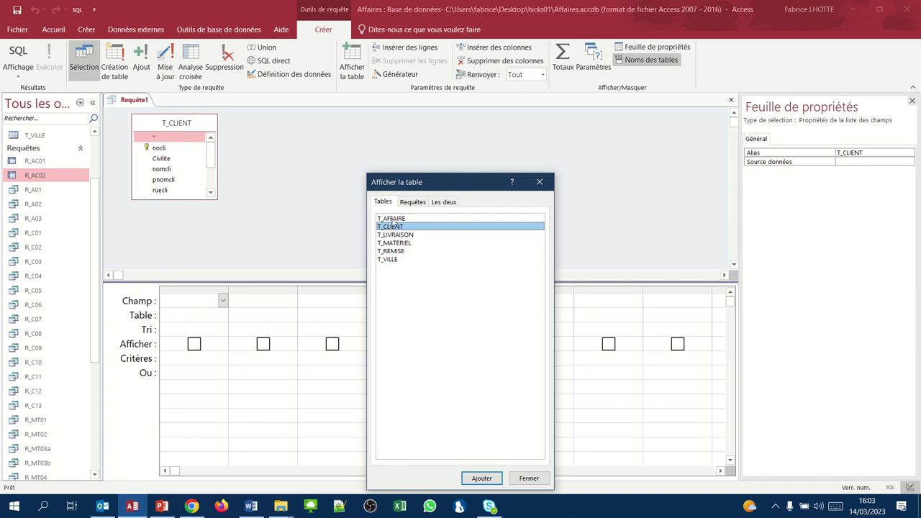
double_click(392, 219)
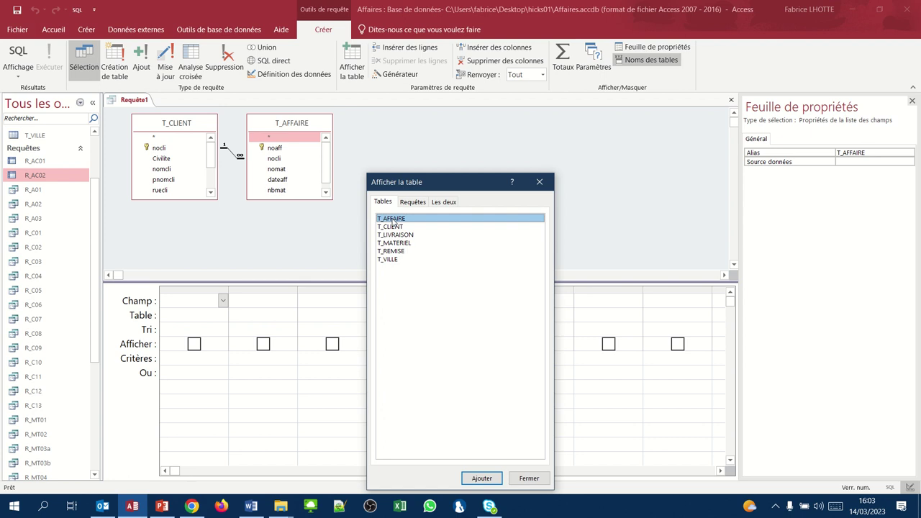
double_click(394, 244)
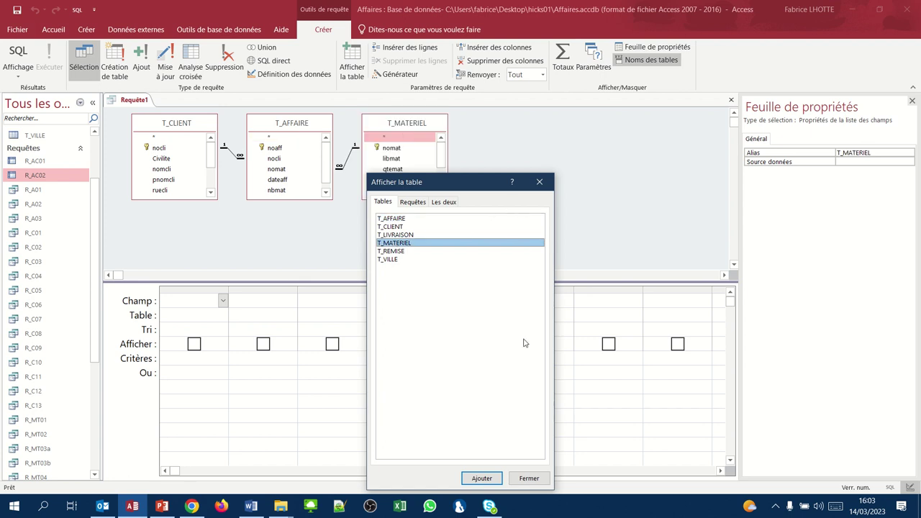
click(529, 478)
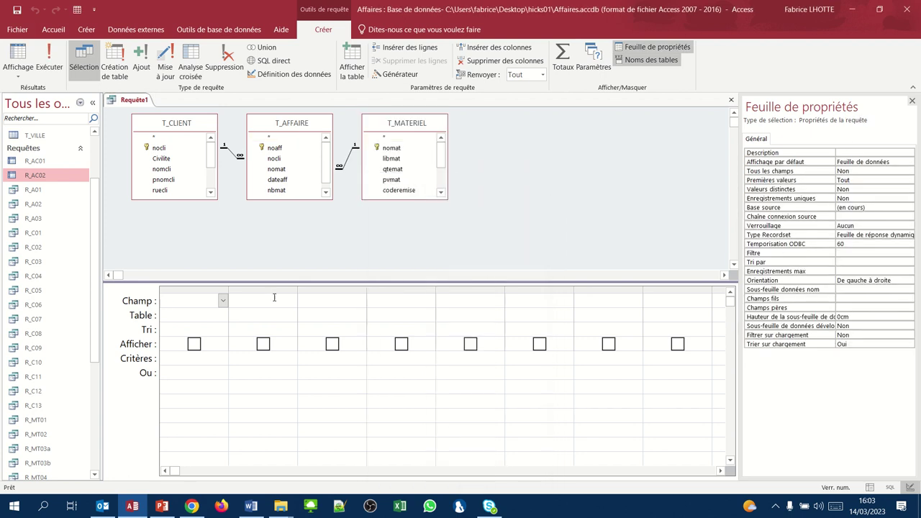
Add the nomcli field from T_CLIENT with the alias "Nom du client" and widen its column to fit.
double_click(162, 169)
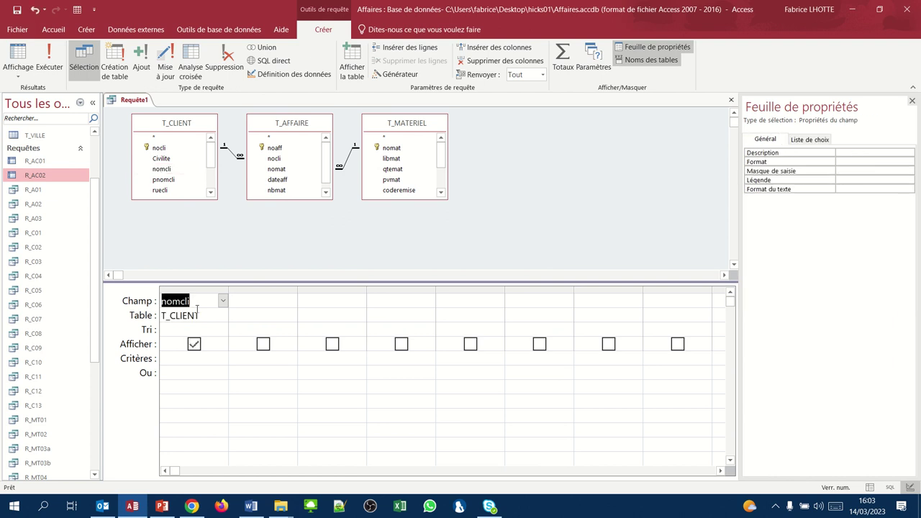
click(163, 301)
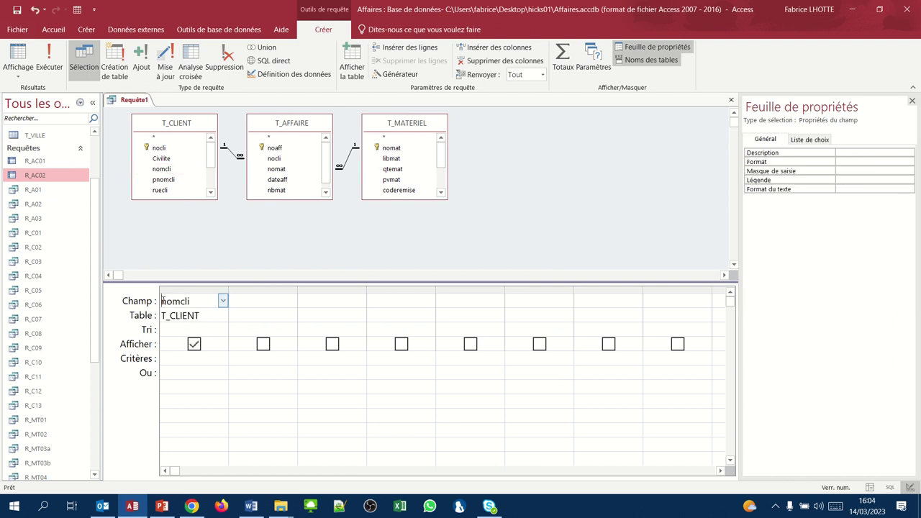
text(Nom du client: n)
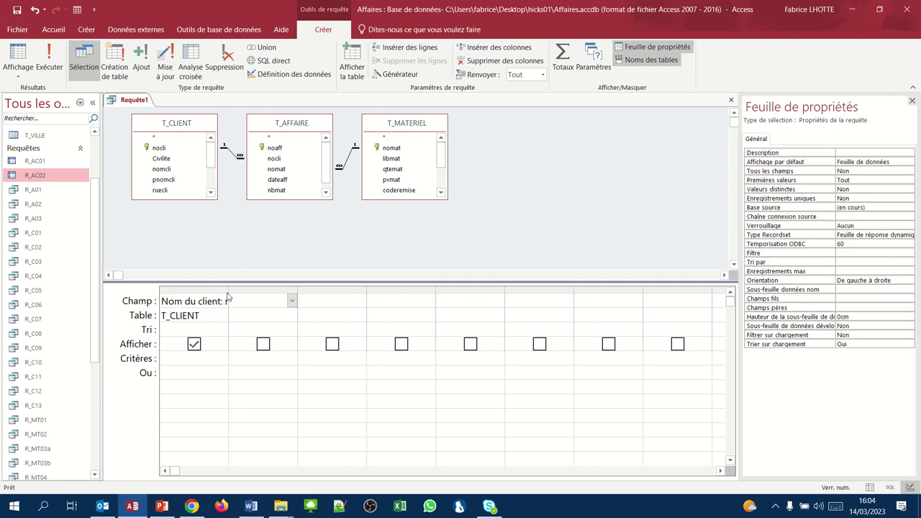
drag(228, 290, 272, 291)
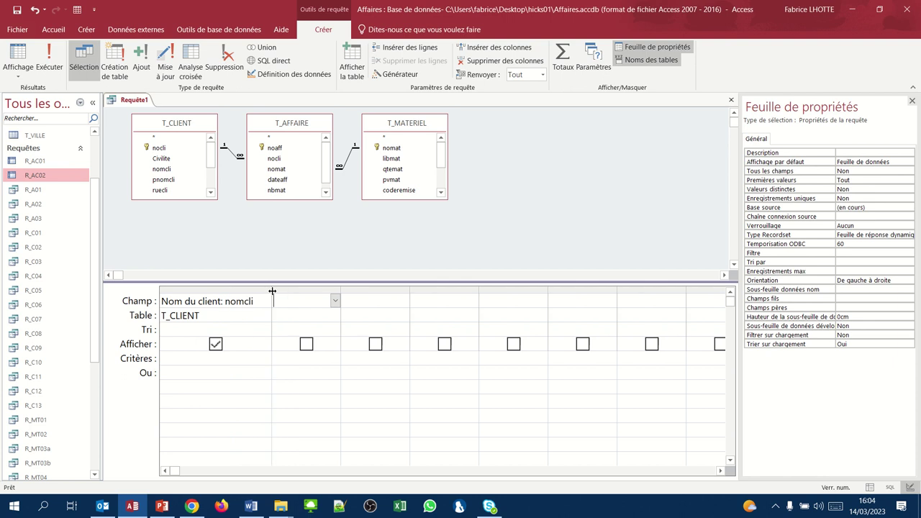
Add the dateaff field from T_AFFAIRE as the query's second column.
click(282, 301)
click(283, 181)
double_click(283, 181)
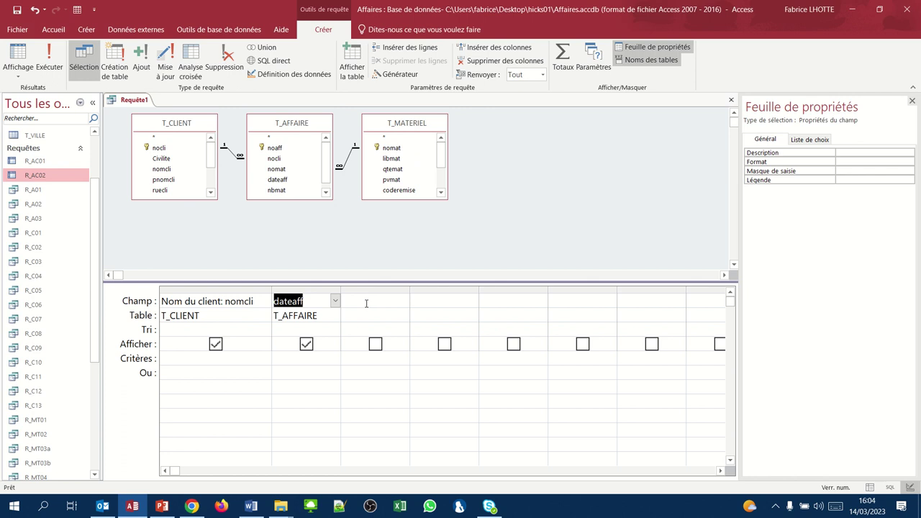
Add the calculated field [pvmat]*[nbmat]*1,2 in the third column, widen it, and check the query's results before returning to design view.
click(367, 302)
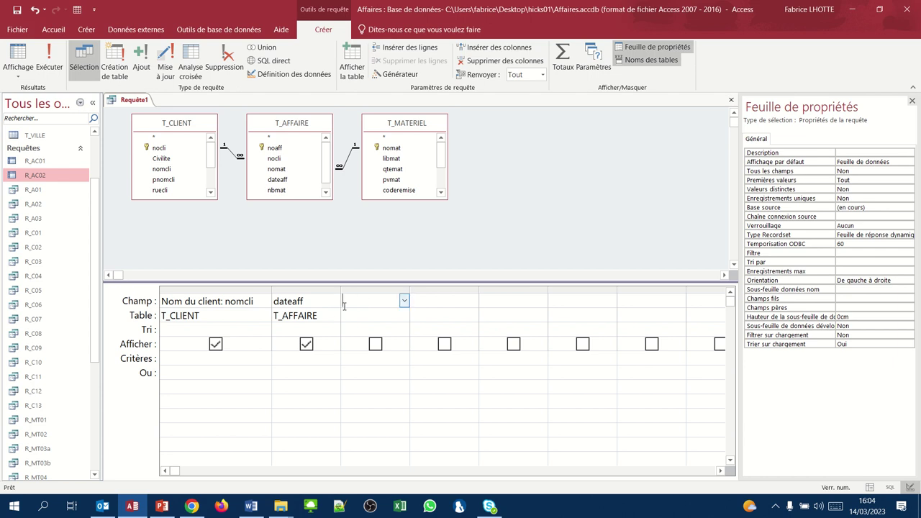
text(pvmat)
text(*nbmat)
text(*1,2)
key(Return)
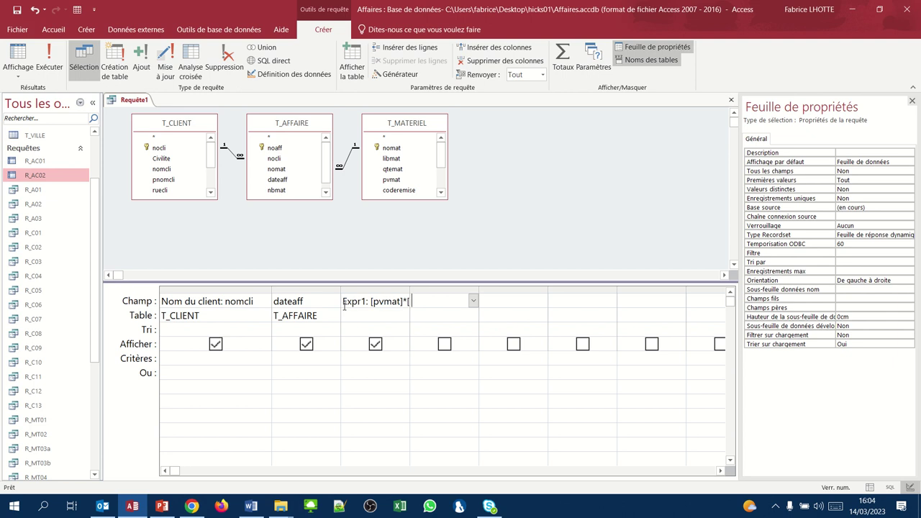
drag(409, 290, 468, 289)
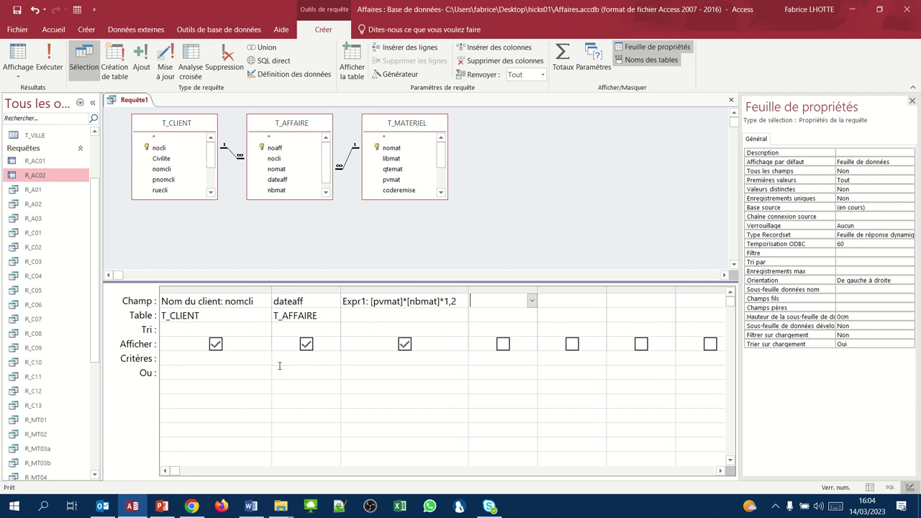
click(16, 54)
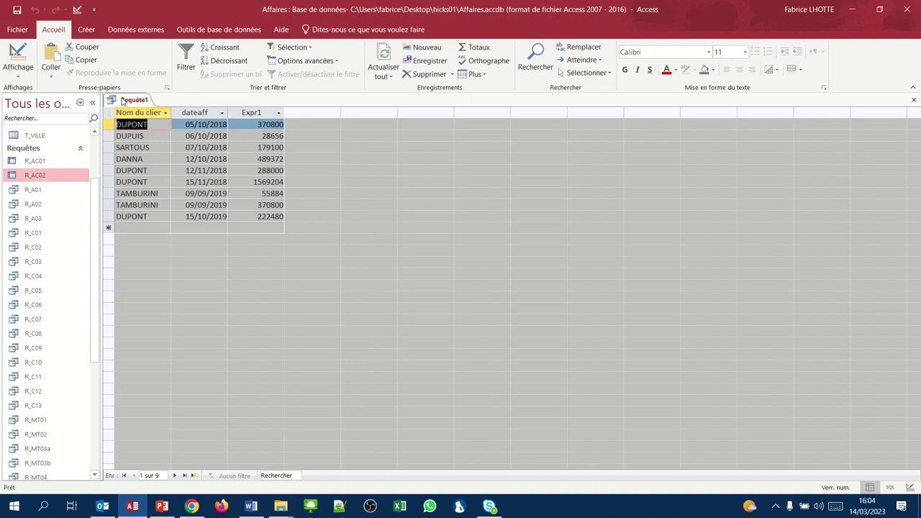
click(13, 49)
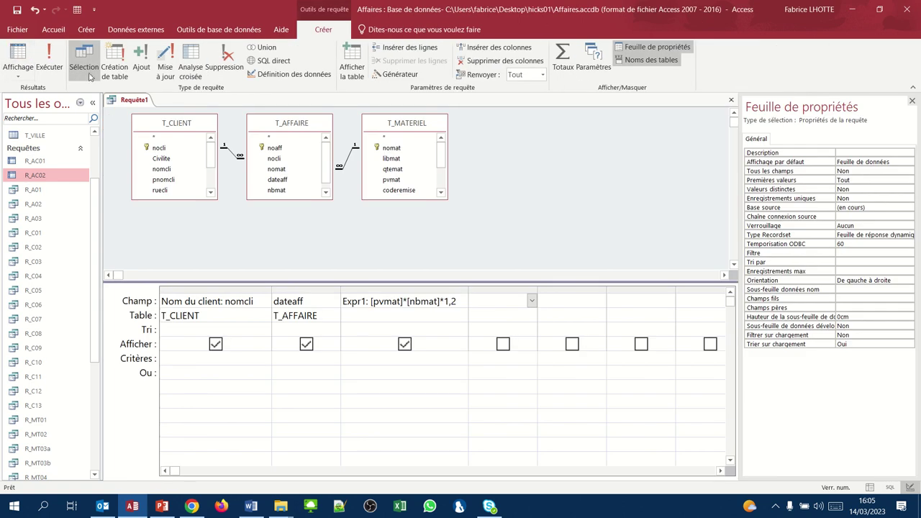
Convert the query to a crosstab (Analyse croisée), keeping dateaff on Regroupement and setting the calculated field's operation to Somme.
click(192, 60)
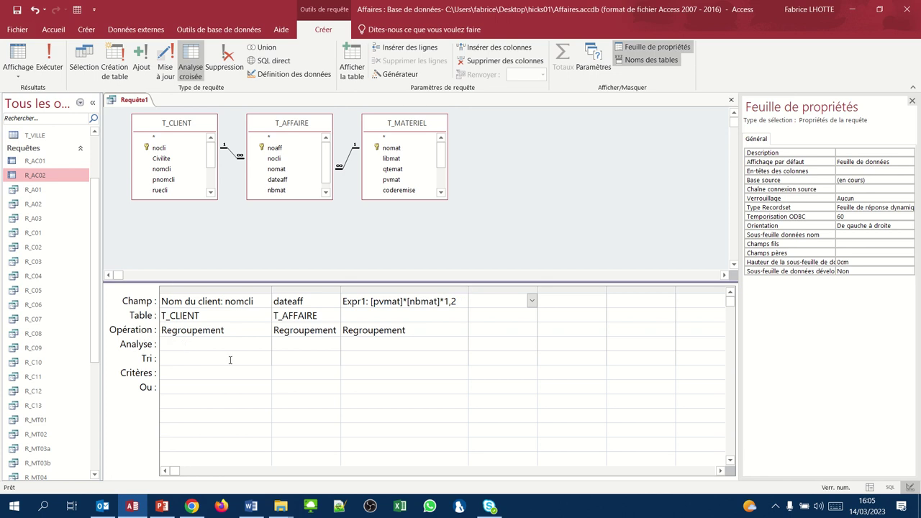
click(298, 329)
click(336, 329)
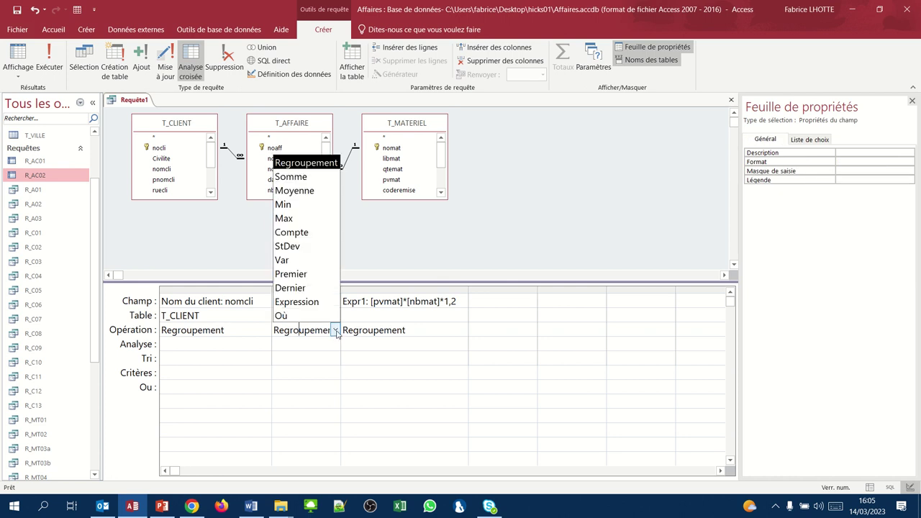
click(299, 164)
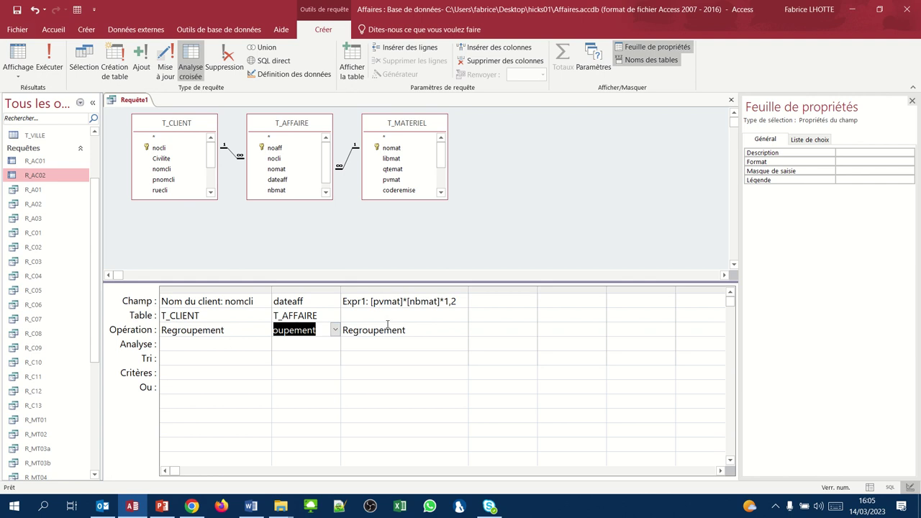
click(387, 329)
click(463, 331)
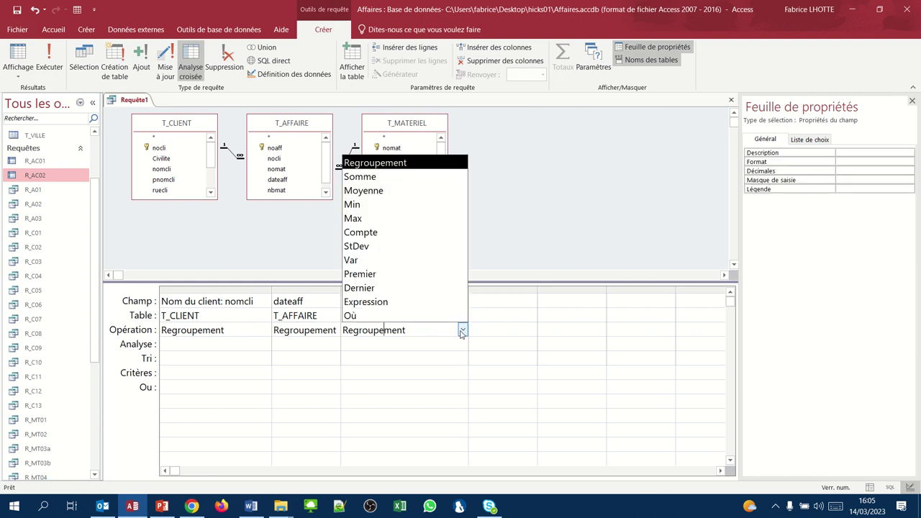
click(379, 182)
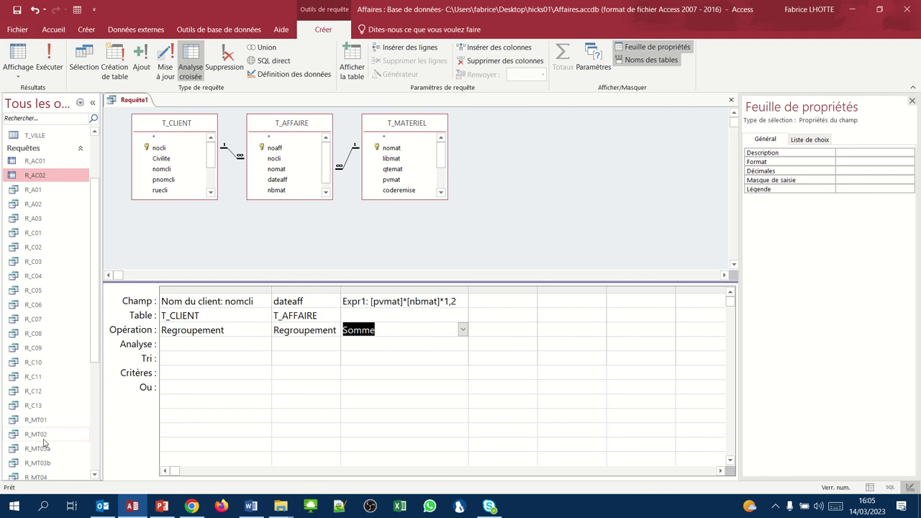
Set the crosstab roles: Nom du client as En-tête de ligne, dateaff as En-tête de colonne and the calculated field as Valeur.
click(176, 344)
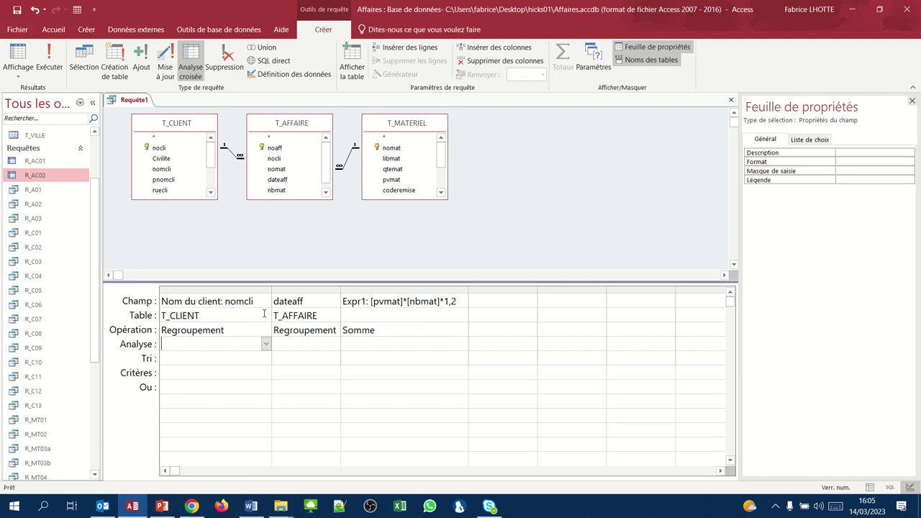
click(265, 346)
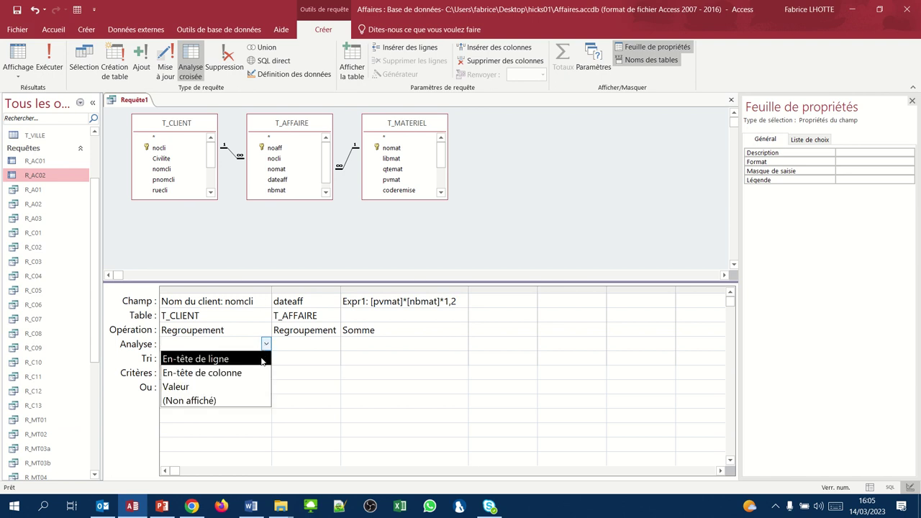
click(258, 359)
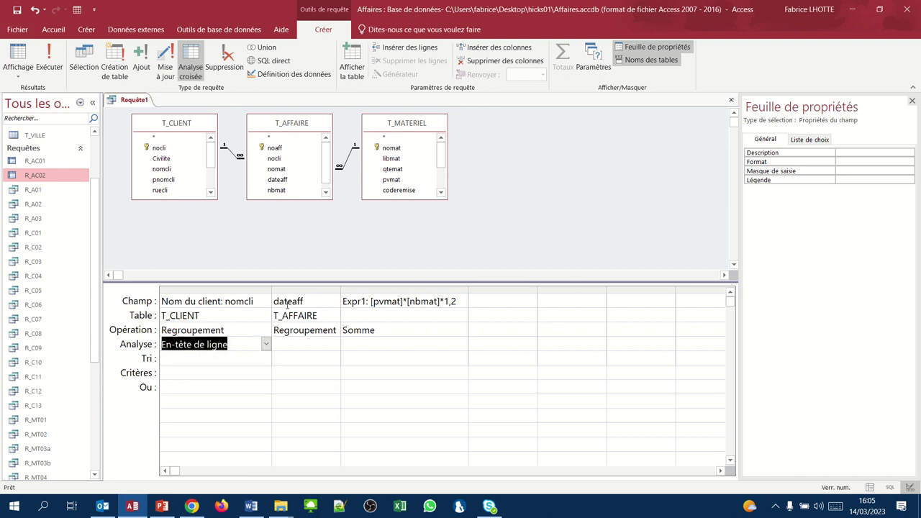
click(296, 345)
click(336, 345)
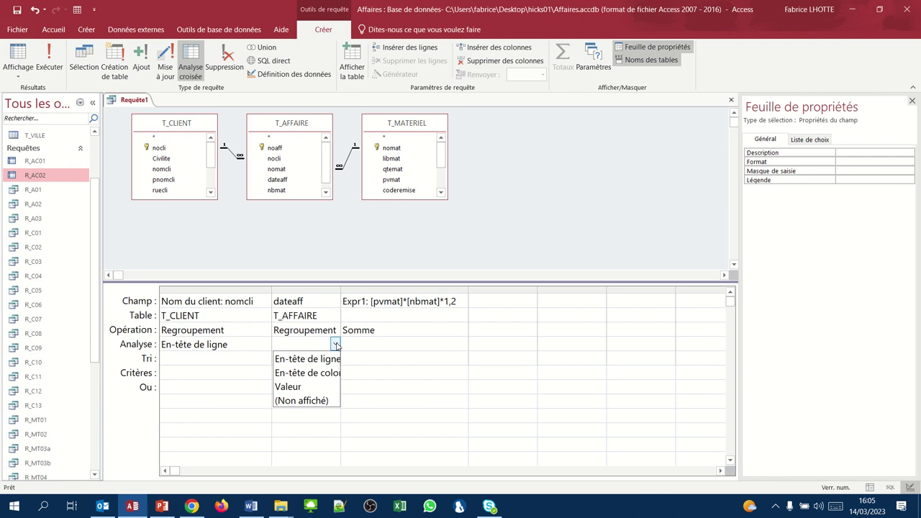
click(329, 372)
click(365, 344)
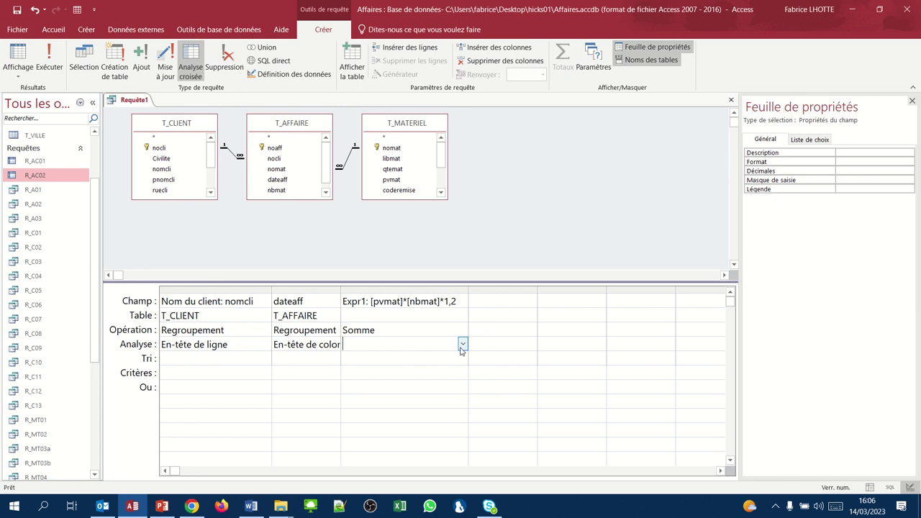
click(462, 344)
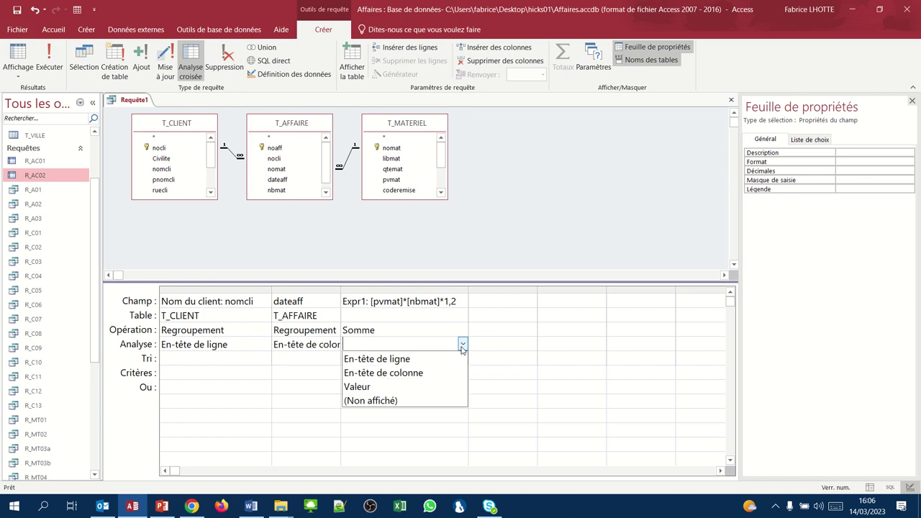
click(422, 387)
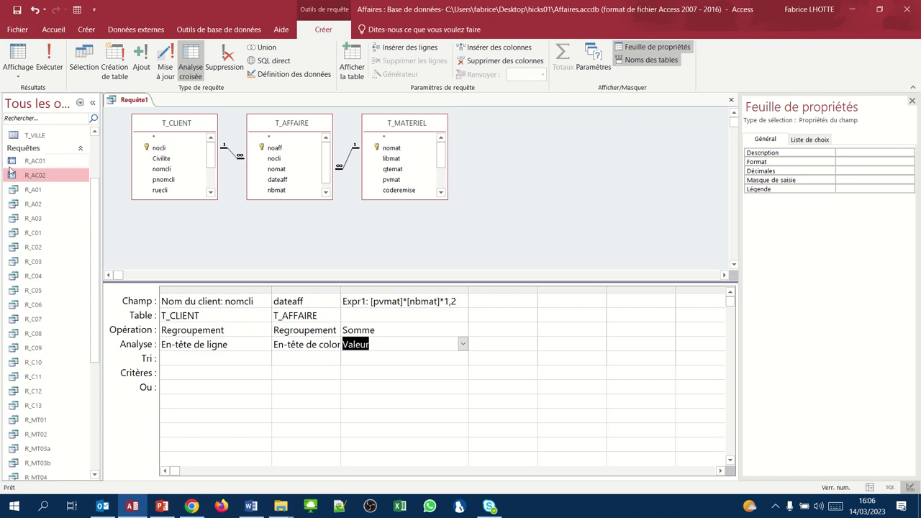
Examine the crosstab results by client and date, and return to design view.
click(13, 60)
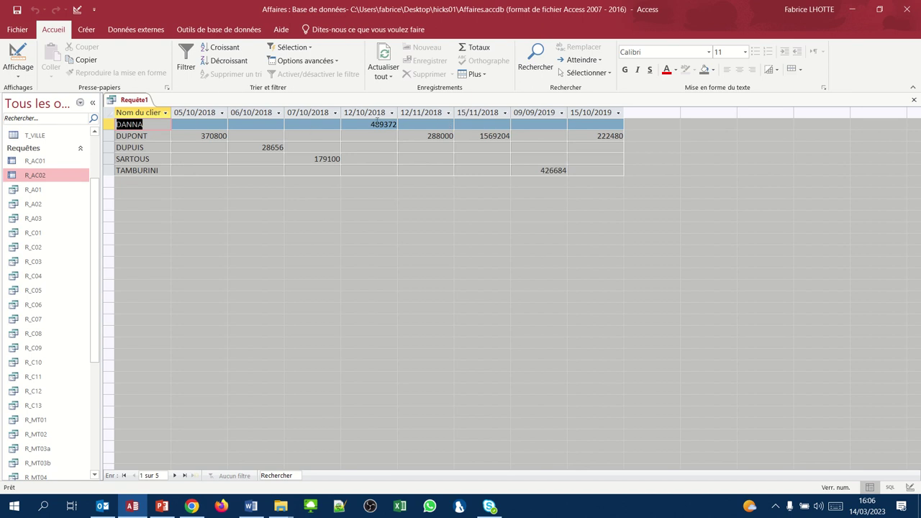
click(15, 71)
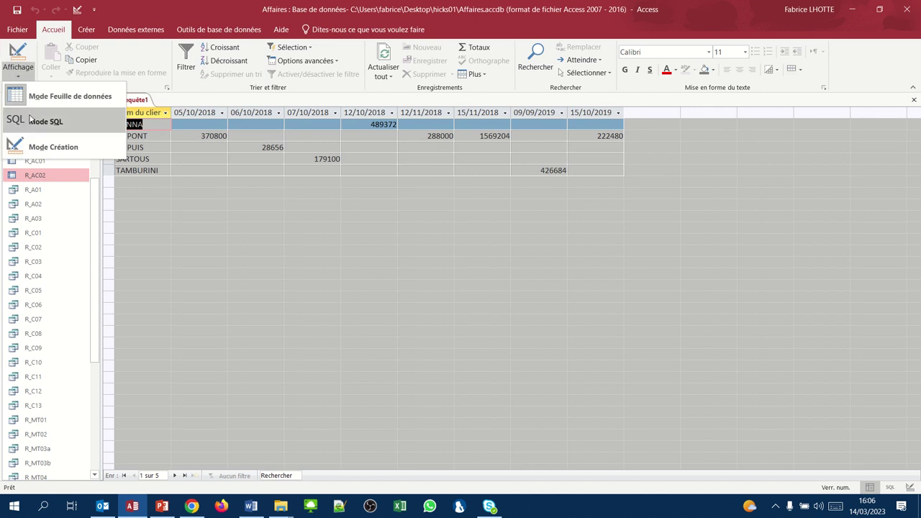
click(41, 147)
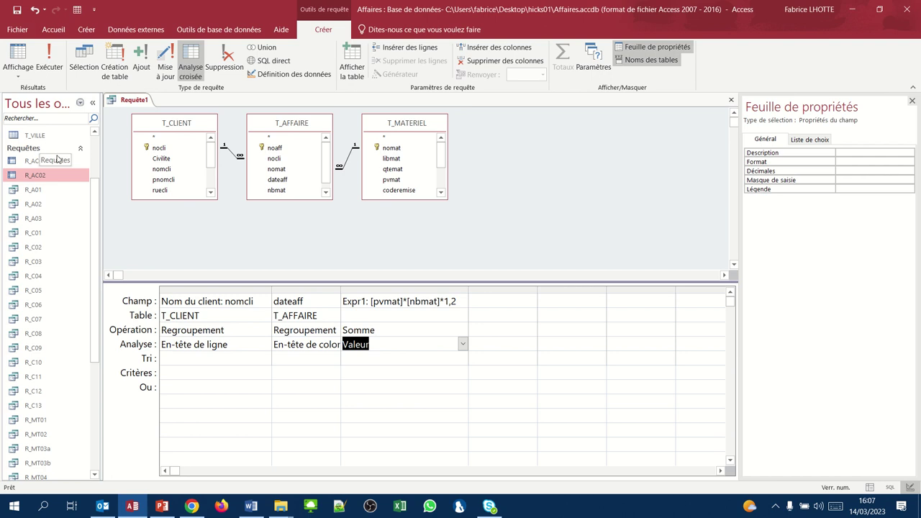
click(355, 303)
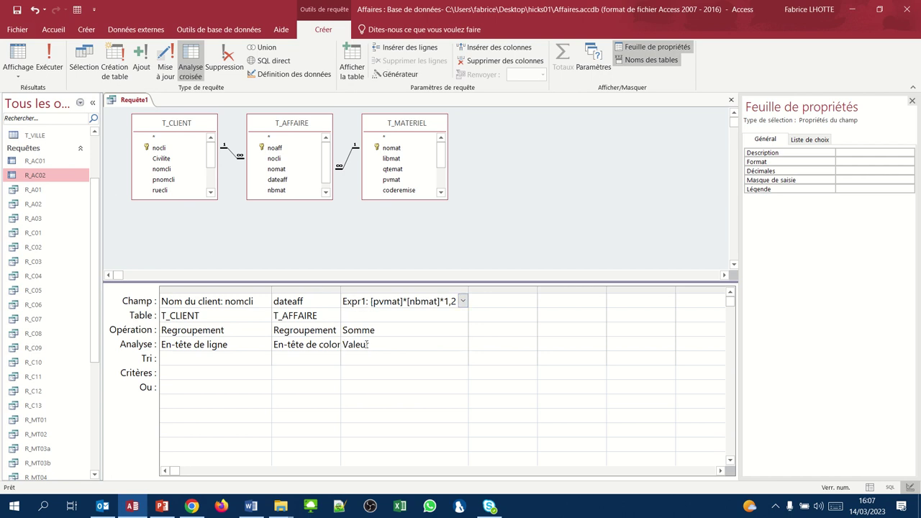
text(partdate)
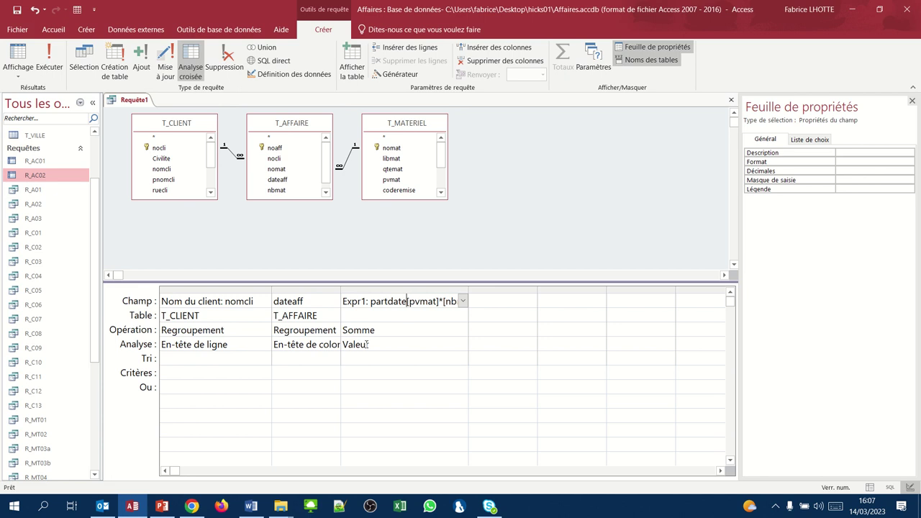
text(()
text("t";)
key(Right)
key(Right)
key(Right)
key(Right)
key(Right)
key(Right)
key(Right)
key(Right)
key(Right)
key(Right)
key(Right)
key(Right)
key(Right)
key(Right)
key(Right)
key(Right)
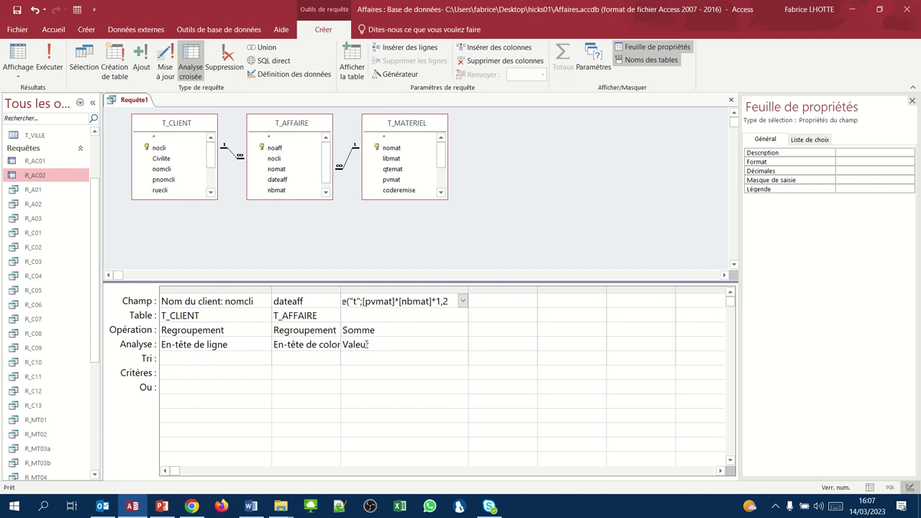
key(Left)
key(Left)
key(Left)
key(Left)
key(Left)
key(Left)
key(Left)
key(Left)
key(Left)
key(Left)
key(Left)
key(Left)
key(Left)
key(Left)
key(Left)
key(Left)
key(Left)
key(Left)
key(Left)
key(Left)
key(Right)
key(Right)
key(Right)
key(Right)
key(Right)
key(Right)
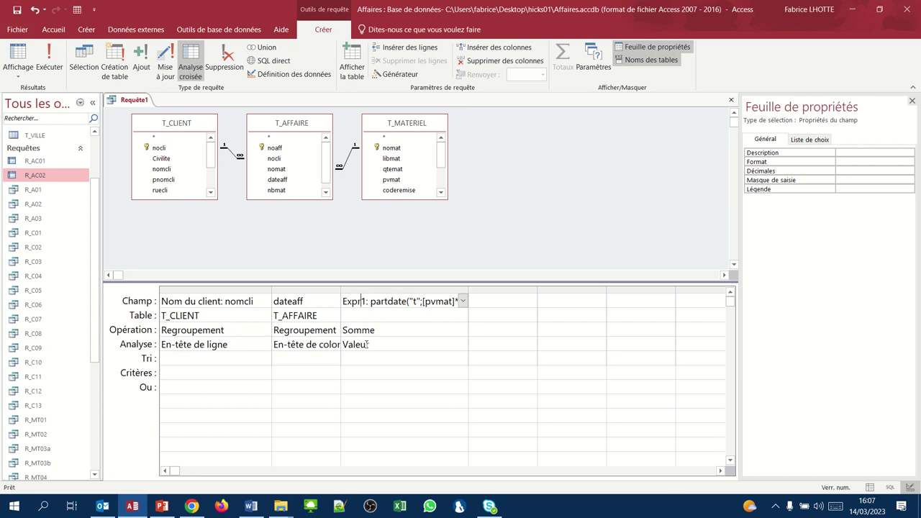
key(Delete)
key(Delete)
key(Delete)
key(Delete)
key(Delete)
key(Delete)
key(Delete)
key(Delete)
key(Delete)
key(Delete)
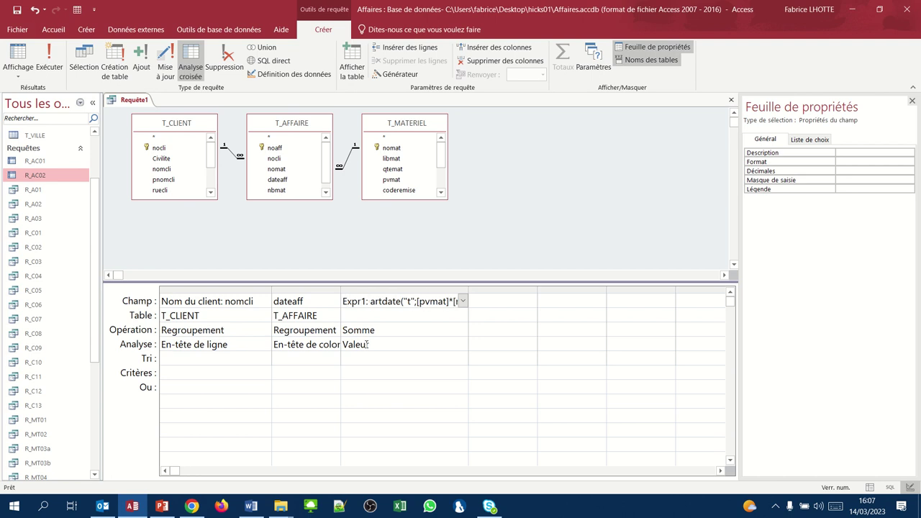
key(Delete)
key(Delete)
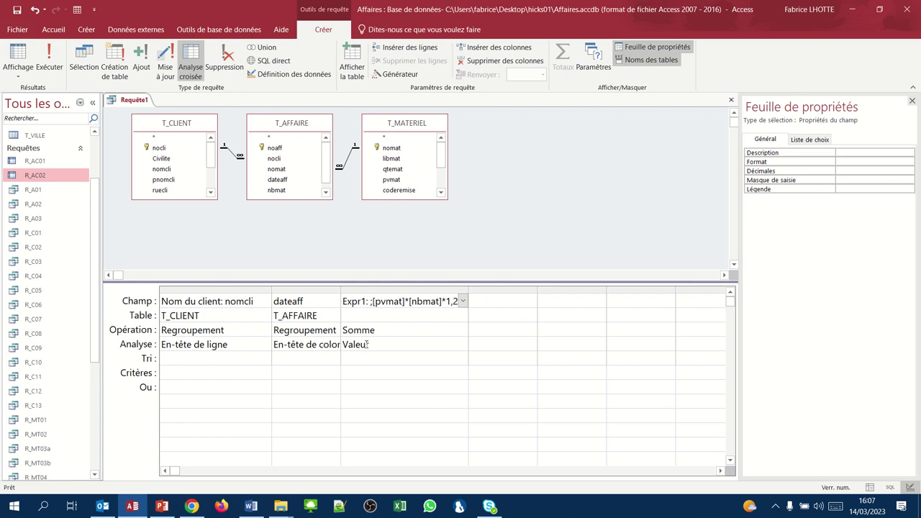
key(Delete)
key(Tab)
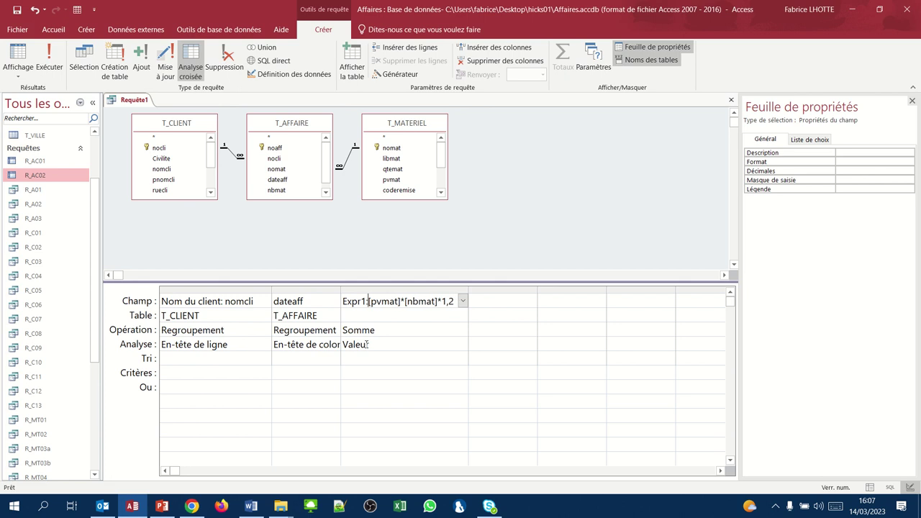
Change the dateaff column heading field to partdate("t";dateaff), check the crosstab results, and return to design view.
click(276, 301)
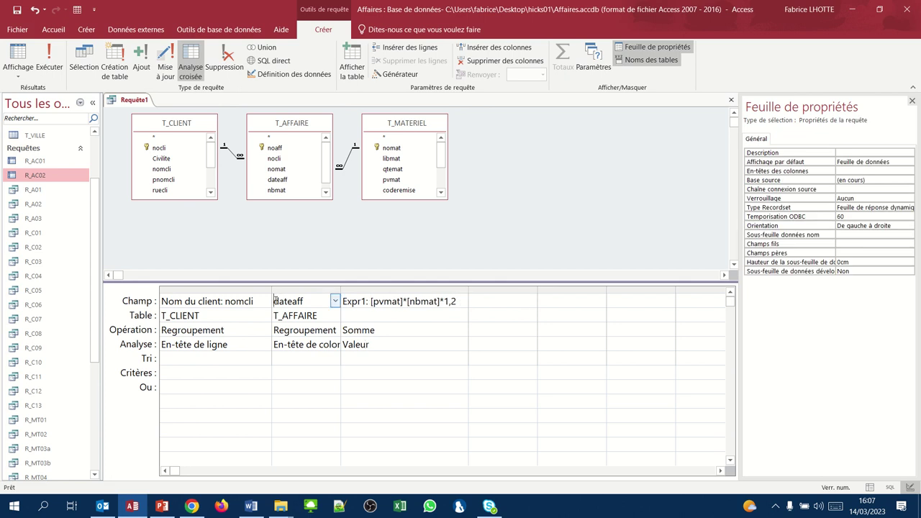
text(partda)
text(te()
text("t")
text(;)
key(Right)
key(Right)
key(Right)
key(Right)
text())
key(Tab)
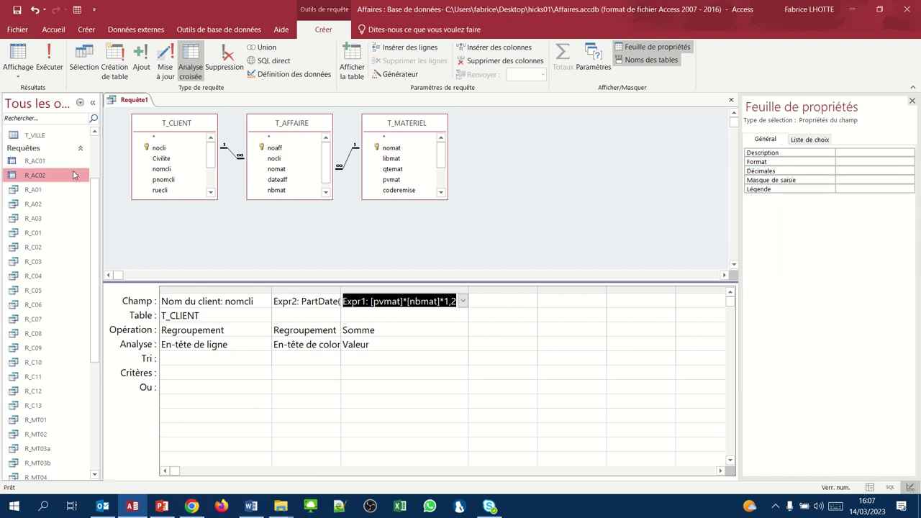
click(16, 61)
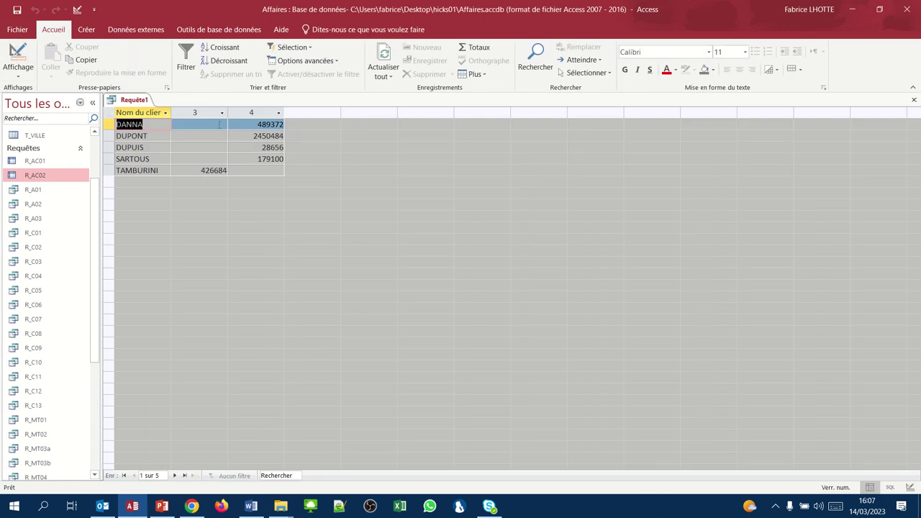
click(11, 55)
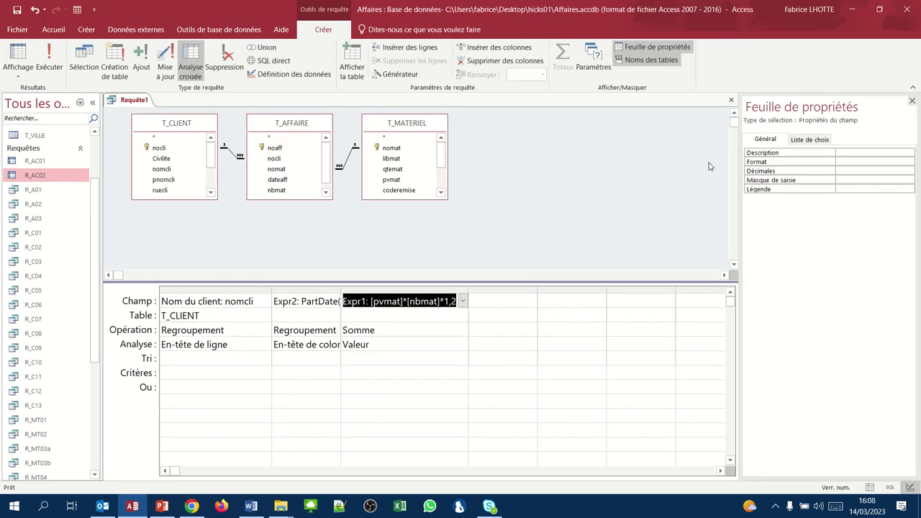
Set the format of the calculated amount field to Euro, check the crosstab results, and return to design view.
click(861, 163)
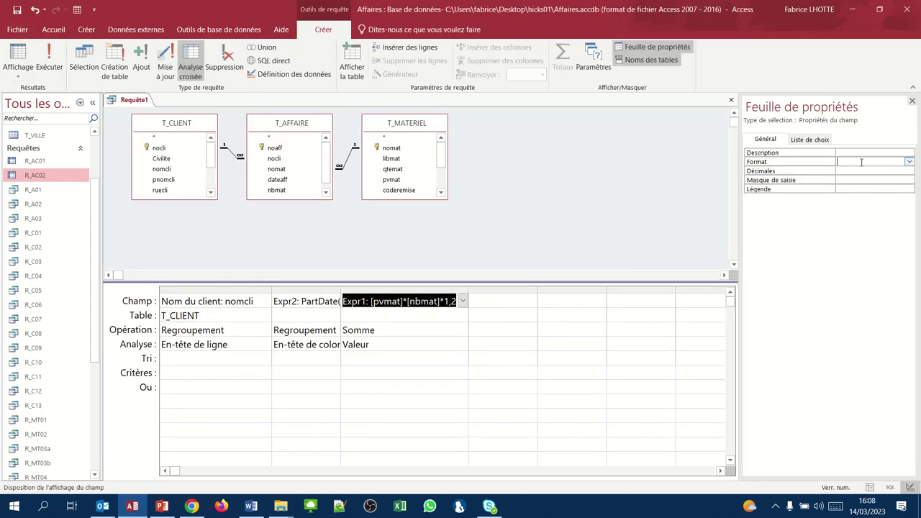
click(910, 162)
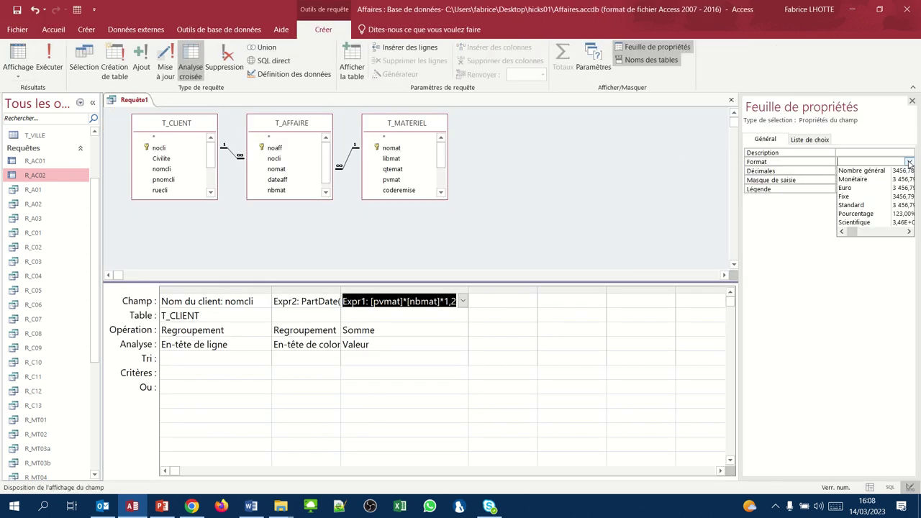
click(873, 188)
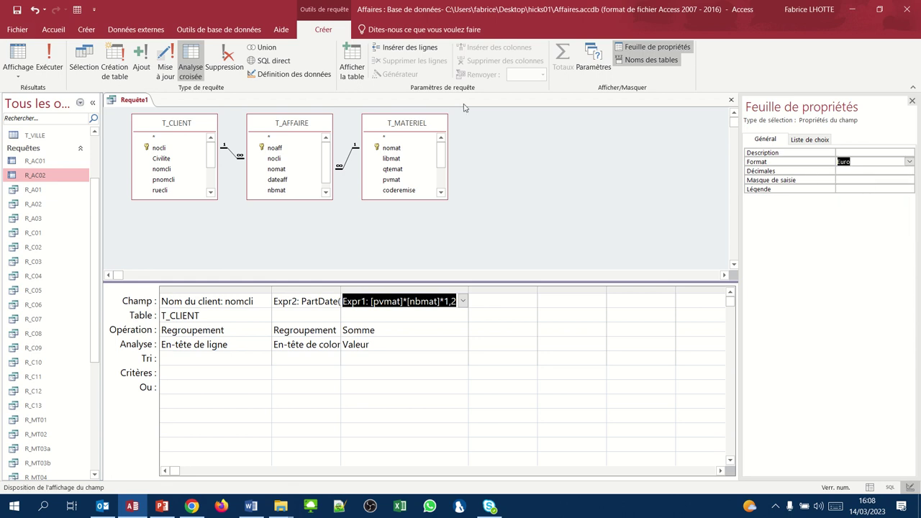
click(30, 52)
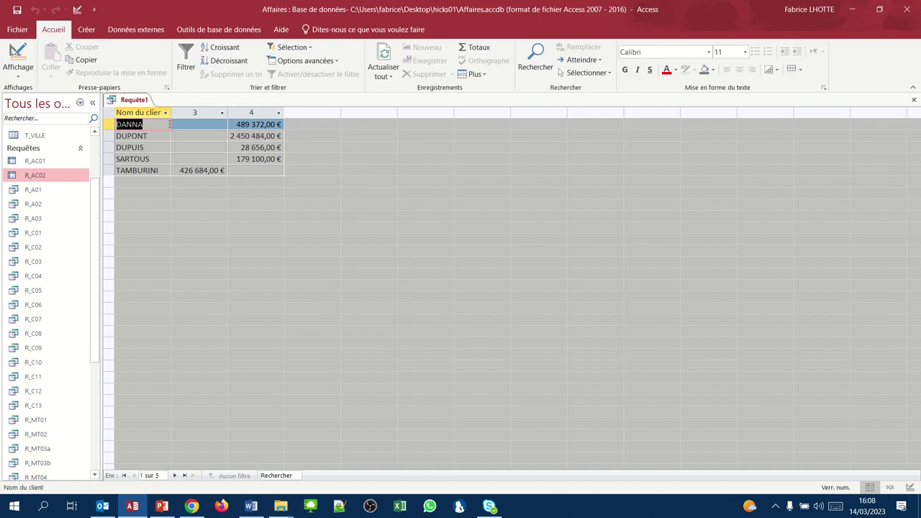
click(18, 59)
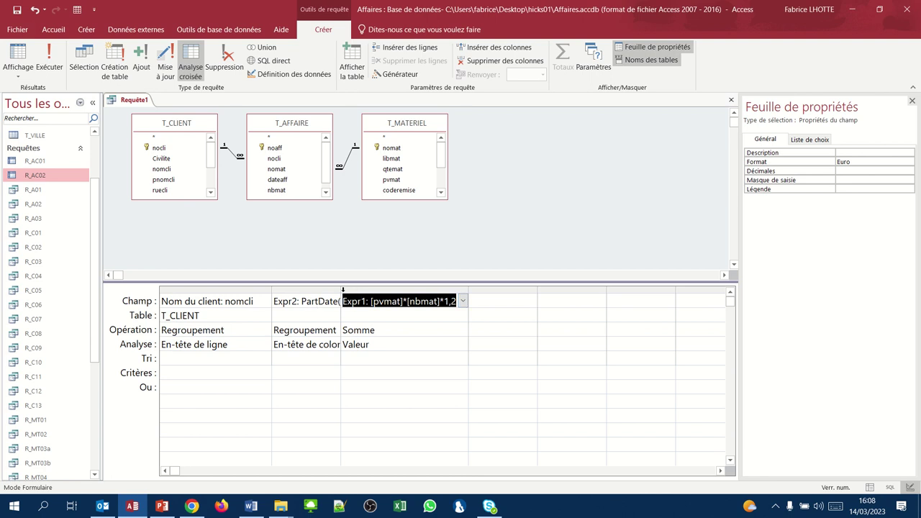
Widen the PartDate column, prefix its expression with "trimestre"&, then check the crosstab headings and return to design view.
drag(341, 301, 456, 305)
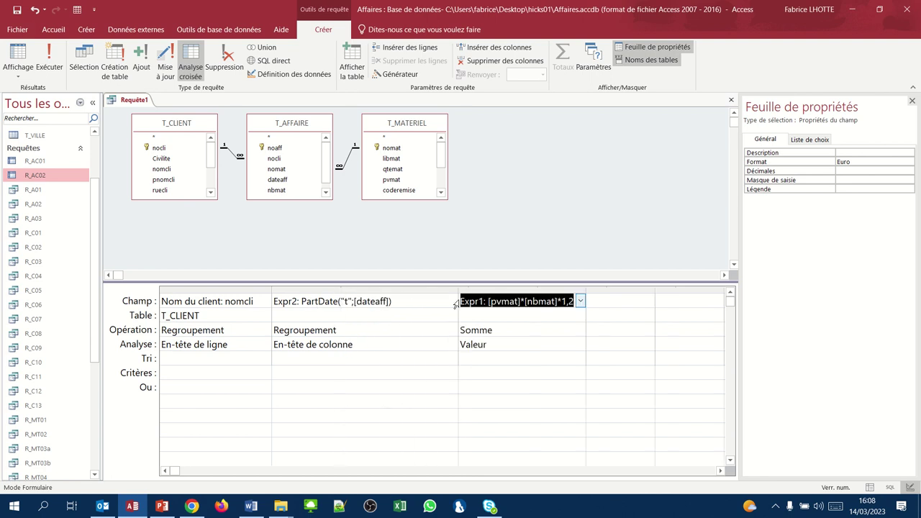
click(303, 301)
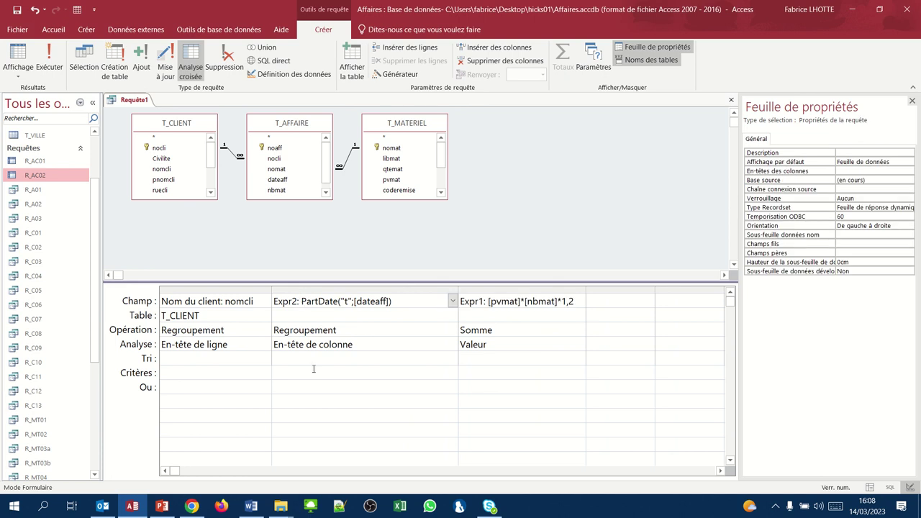
text("trimestre)
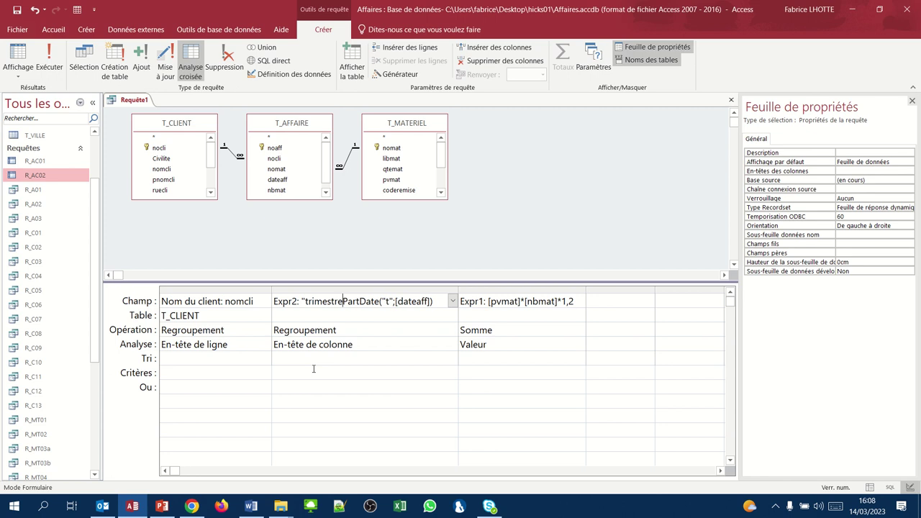
text("&)
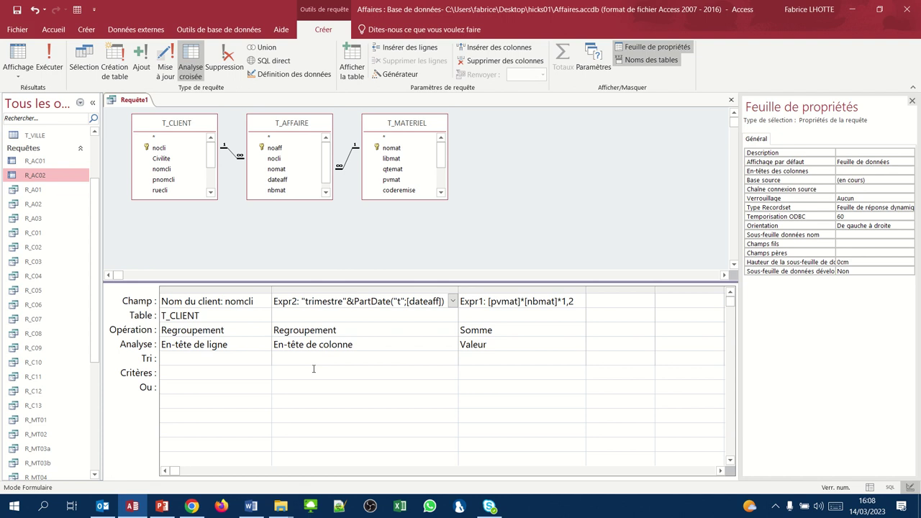
key(Tab)
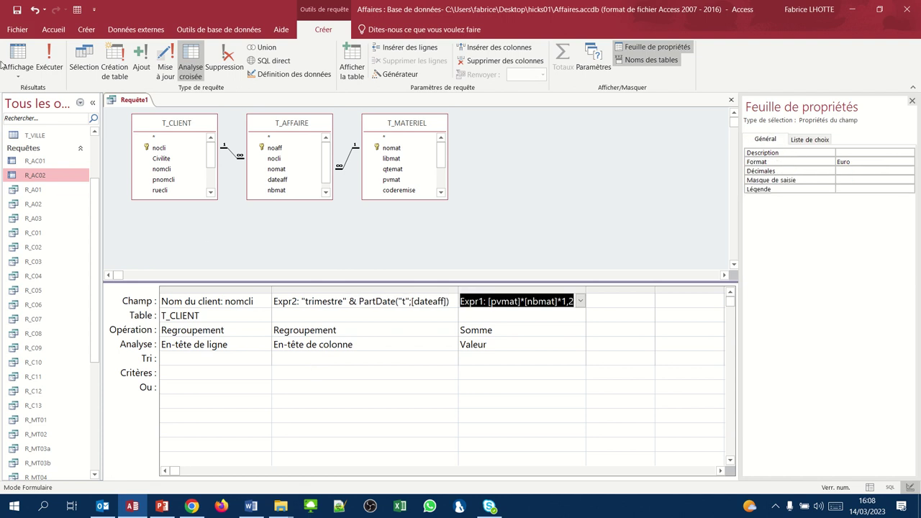
click(18, 57)
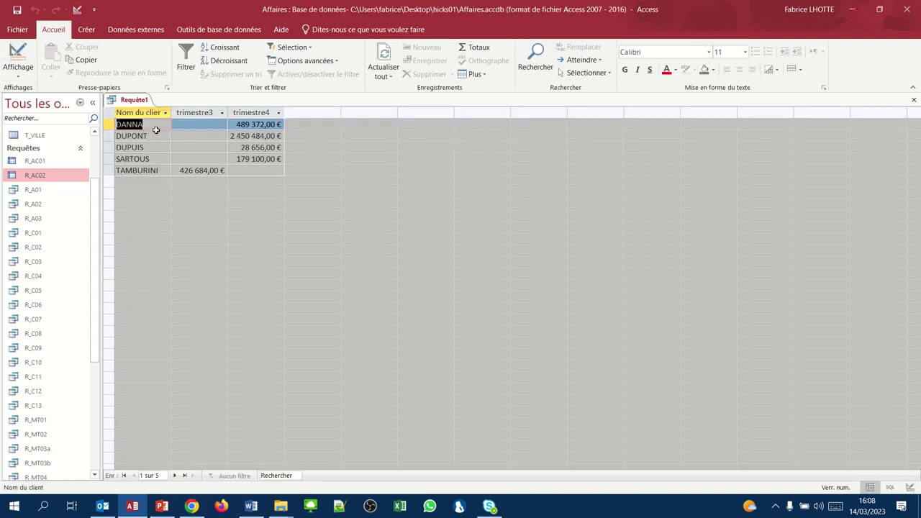
click(17, 58)
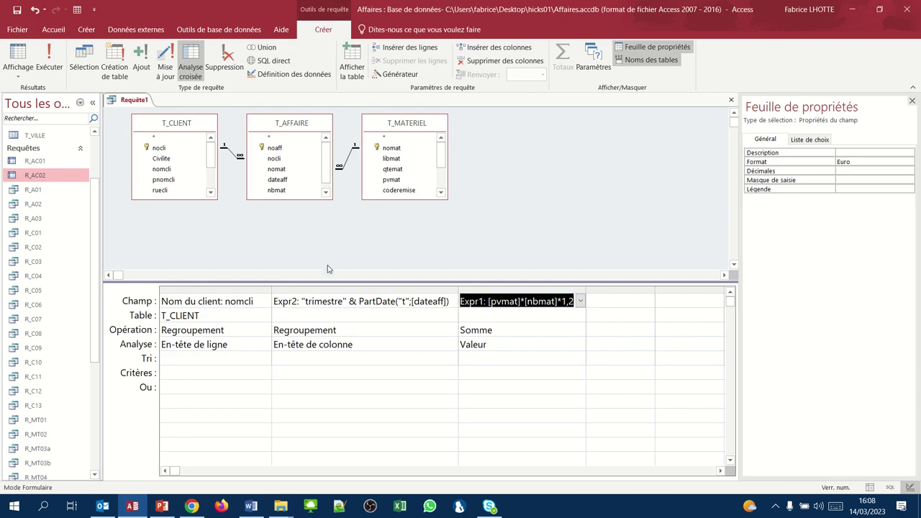
Add a space after trimestre inside the quoted prefix, check the crosstab headings, and return to design view.
click(346, 299)
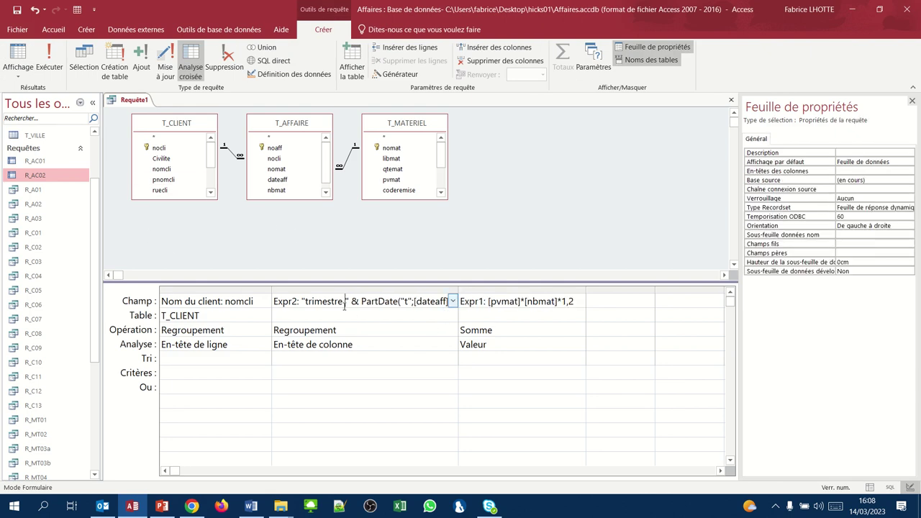
click(18, 54)
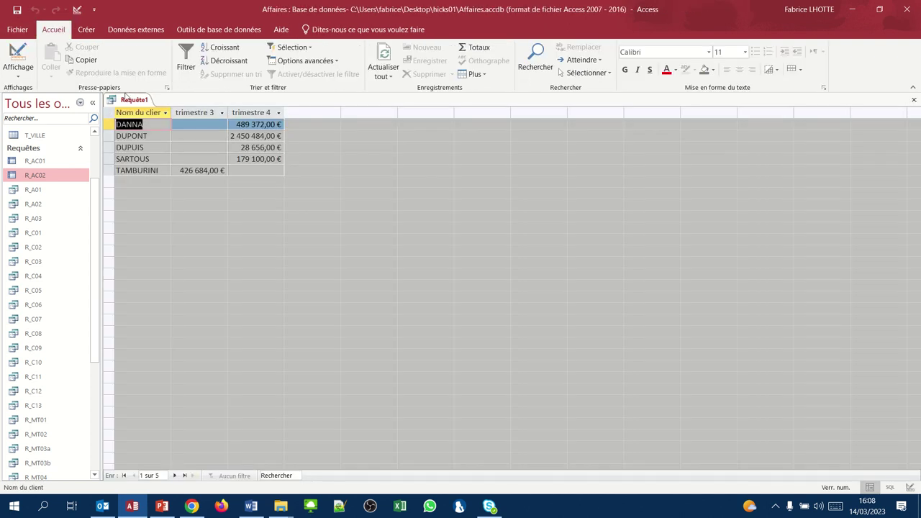
click(12, 74)
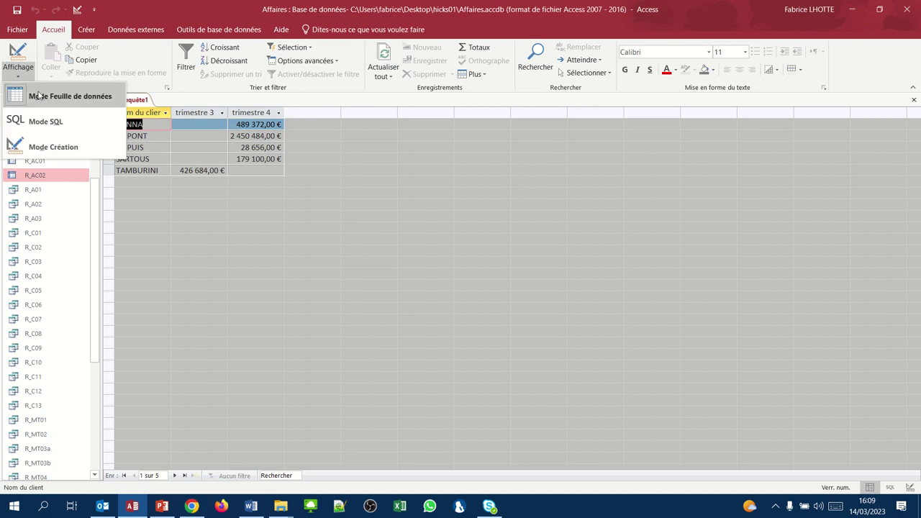
click(51, 147)
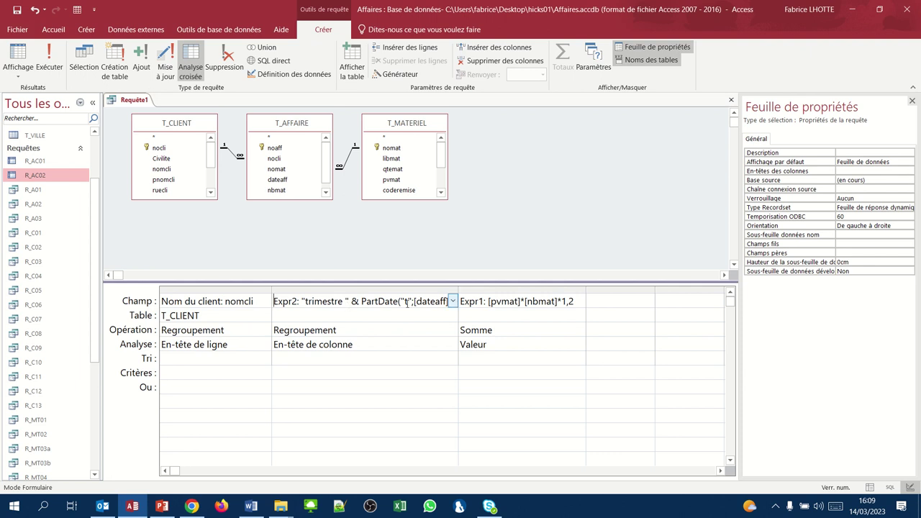
Replace the PartDate interval "t" with "aaaa" and display the crosstab results by year.
click(407, 302)
key(BackSpace)
text(aaaa)
key(Tab)
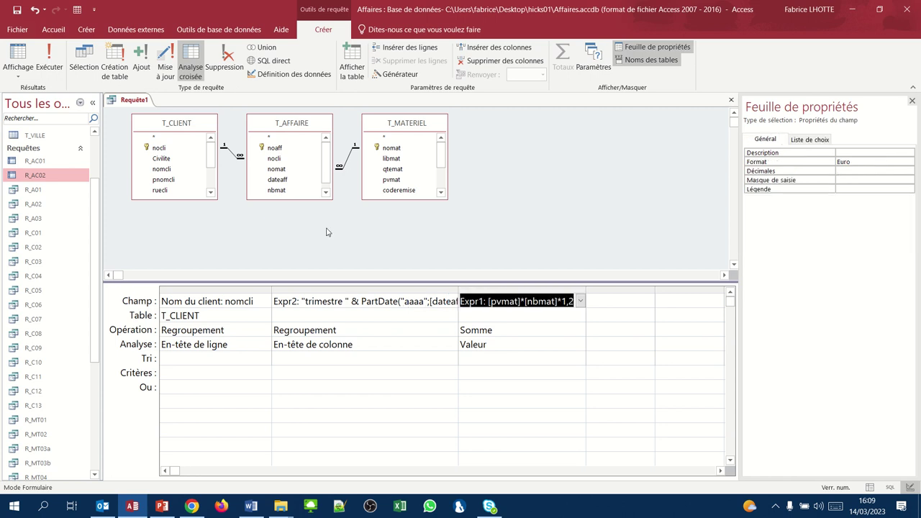
click(46, 63)
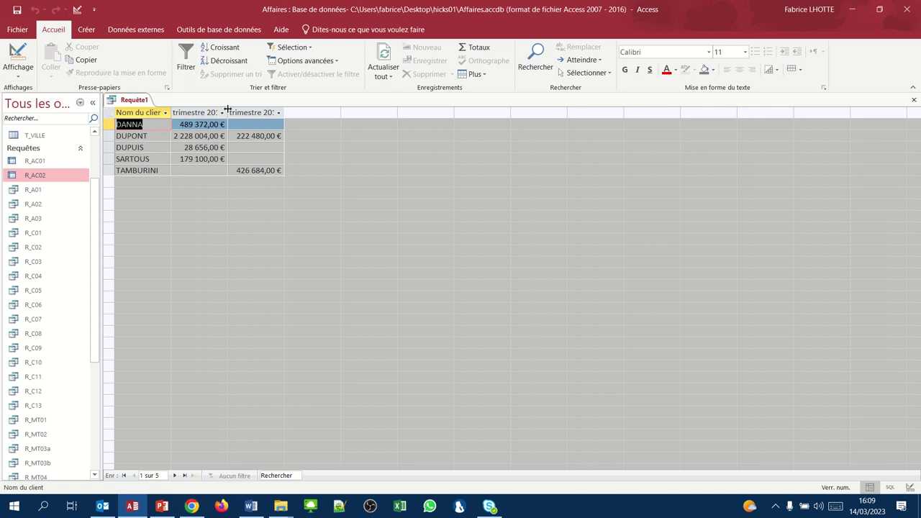
Widen the 2018 and 2019 result columns to show their full headings, and return to design view.
drag(228, 113, 268, 112)
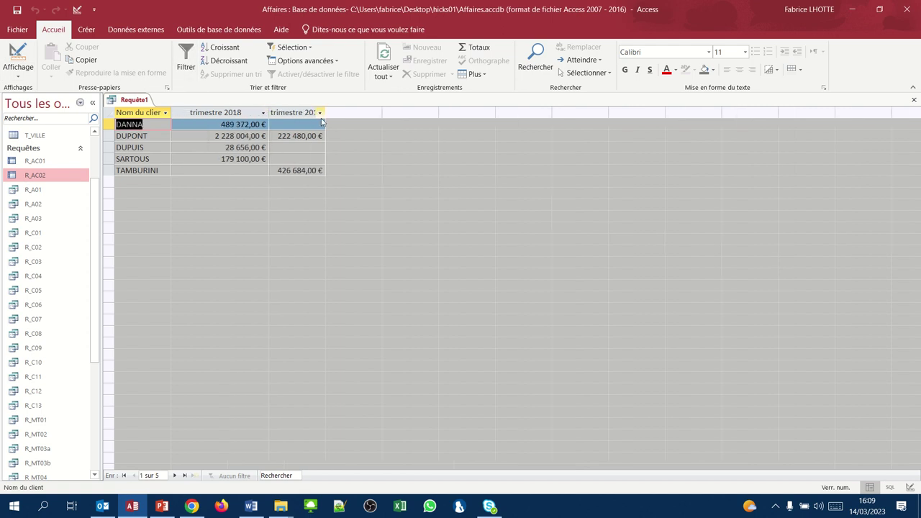
drag(327, 113, 351, 112)
click(18, 72)
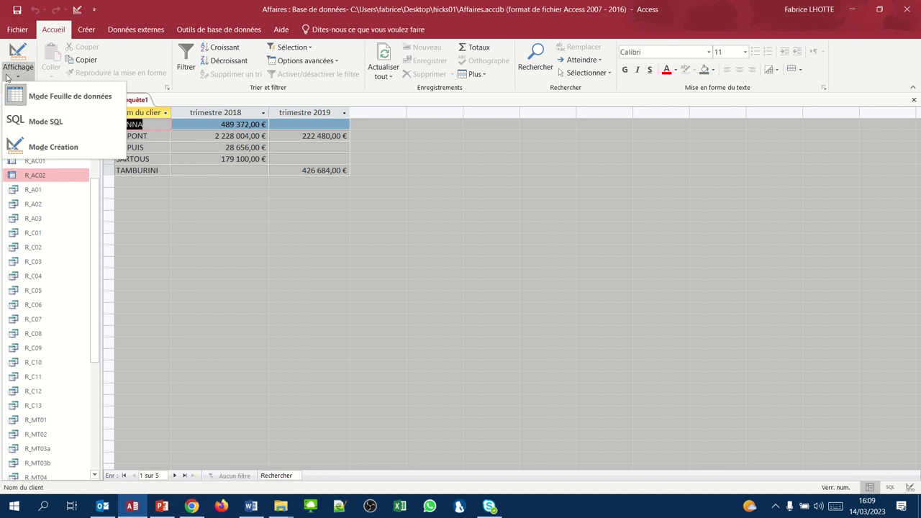
click(44, 145)
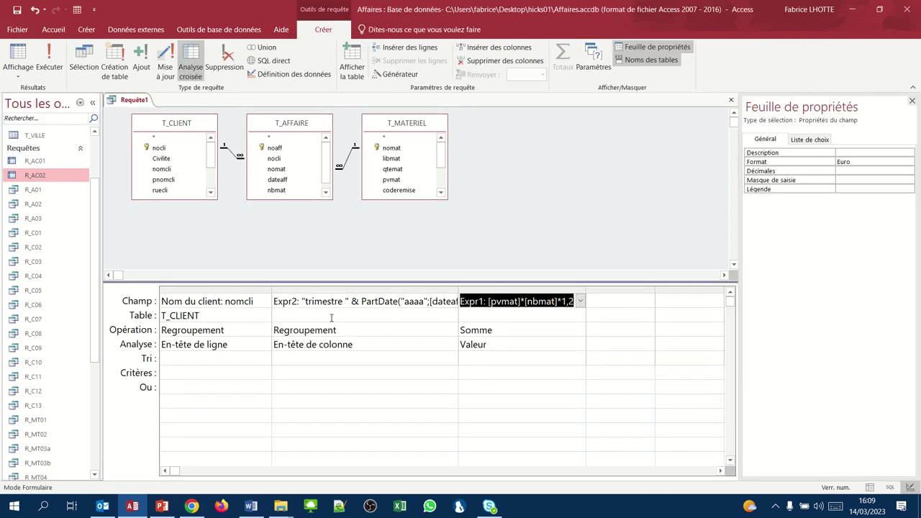
Edit the quoted text prefix of the PartDate expression to read "trimestrnnée ".
drag(303, 301, 336, 308)
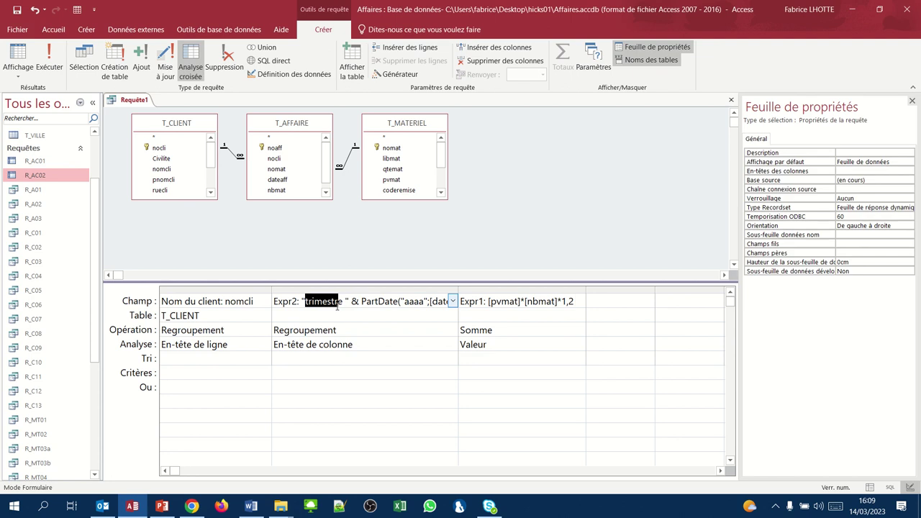
click(337, 308)
text(nné)
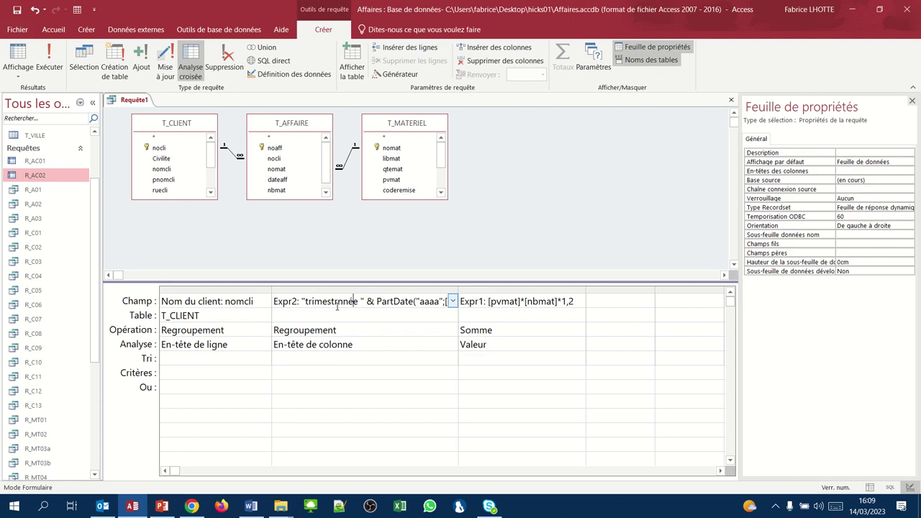
key(Tab)
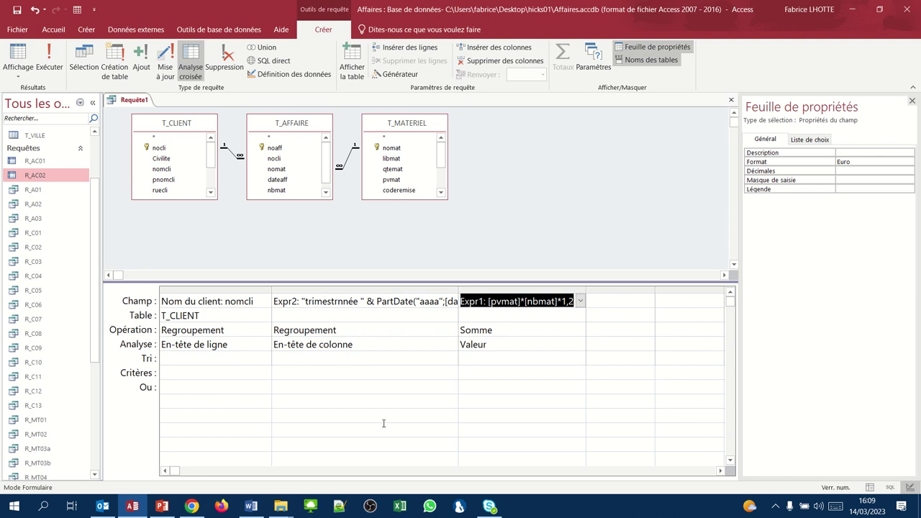
Correct the quoted prefix of the PartDate expression to "année ", check the crosstab's year headings, and return to design view.
click(335, 302)
key(BackSpace)
key(BackSpace)
key(BackSpace)
key(BackSpace)
key(BackSpace)
key(BackSpace)
key(BackSpace)
key(BackSpace)
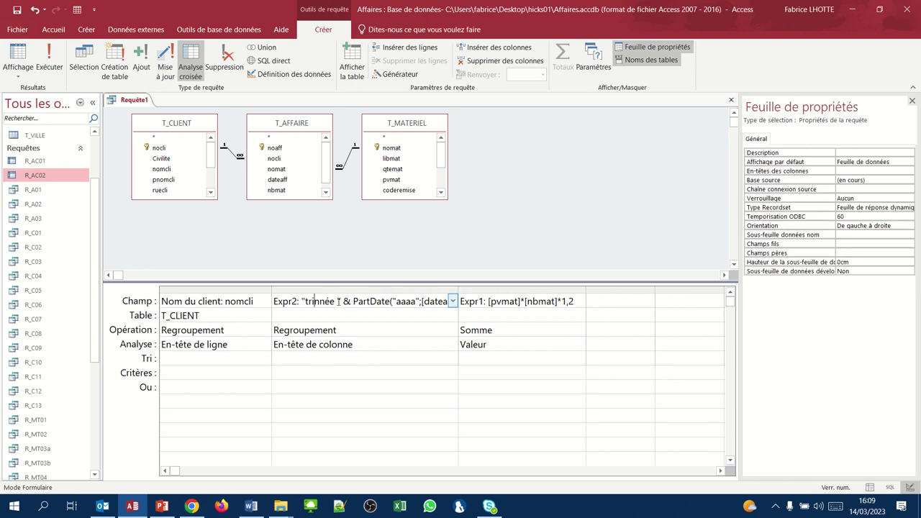
text(a)
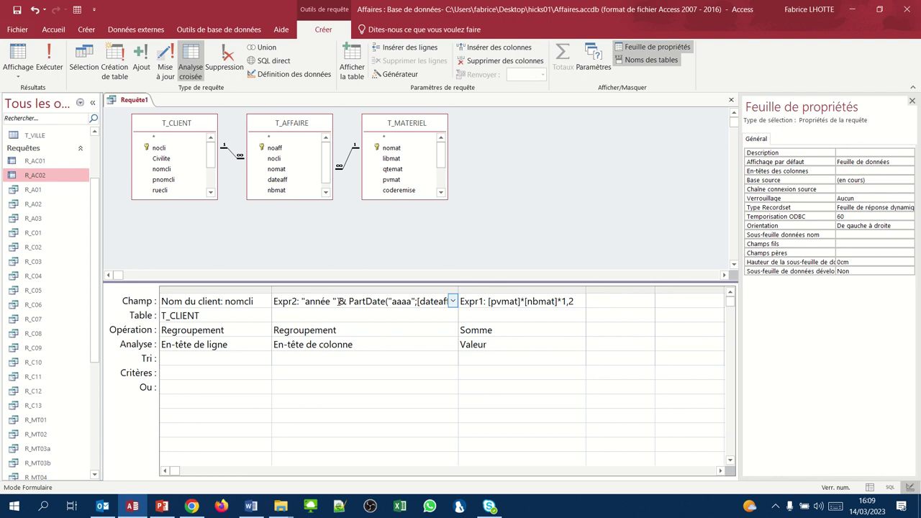
key(Tab)
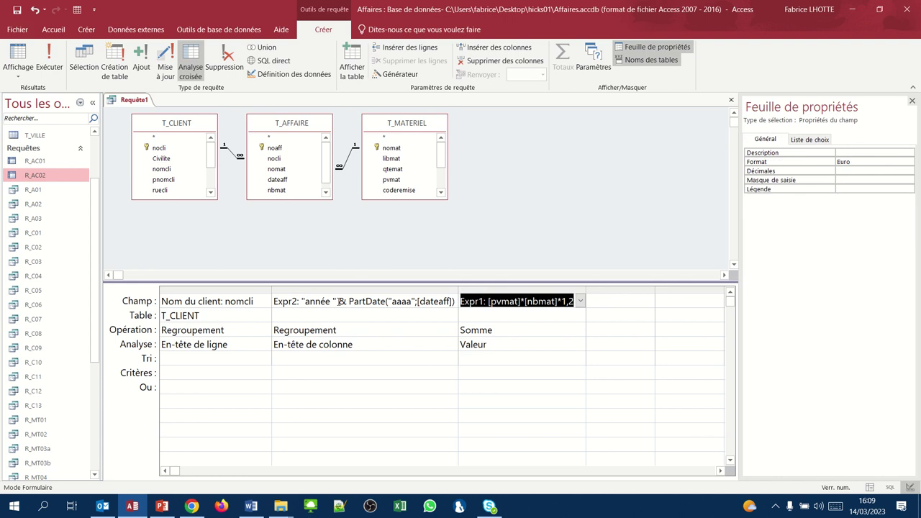
click(14, 62)
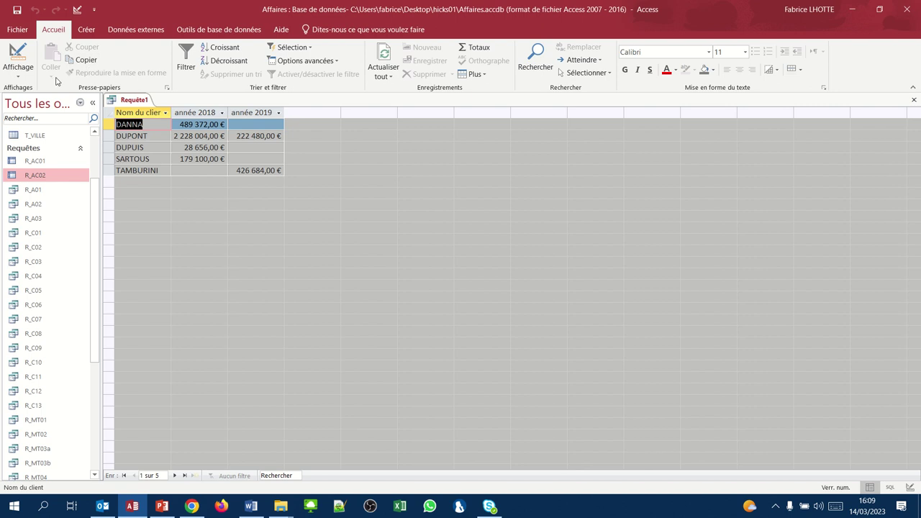
click(16, 58)
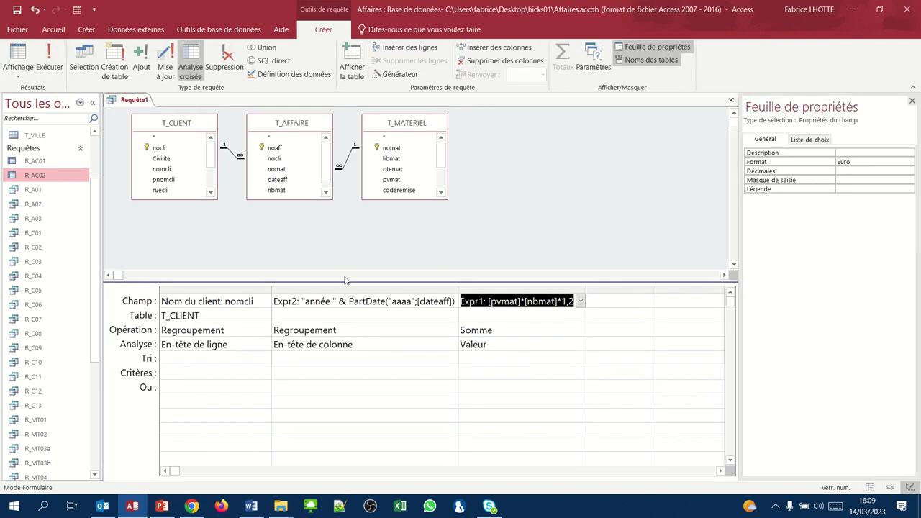
Capitalize the first letter of the PartDate expression's quoted prefix so it reads "Année ".
click(307, 301)
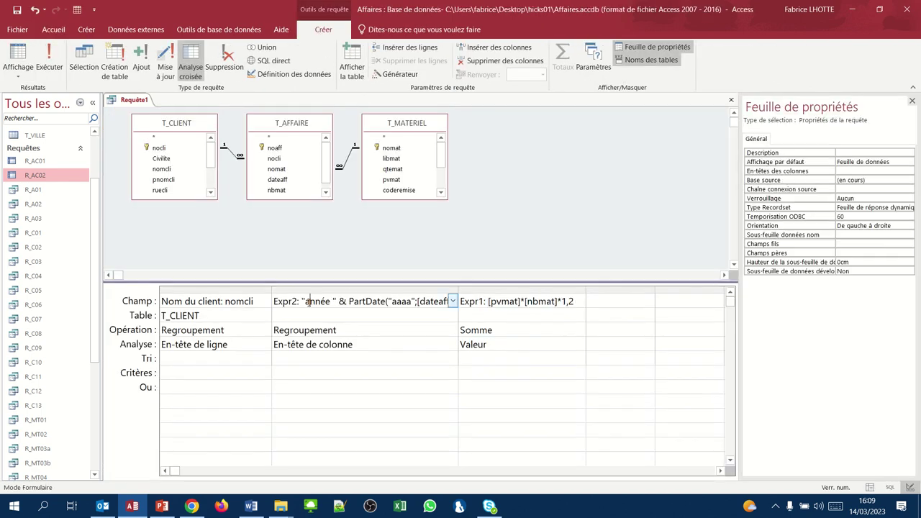
key(BackSpace)
text(A)
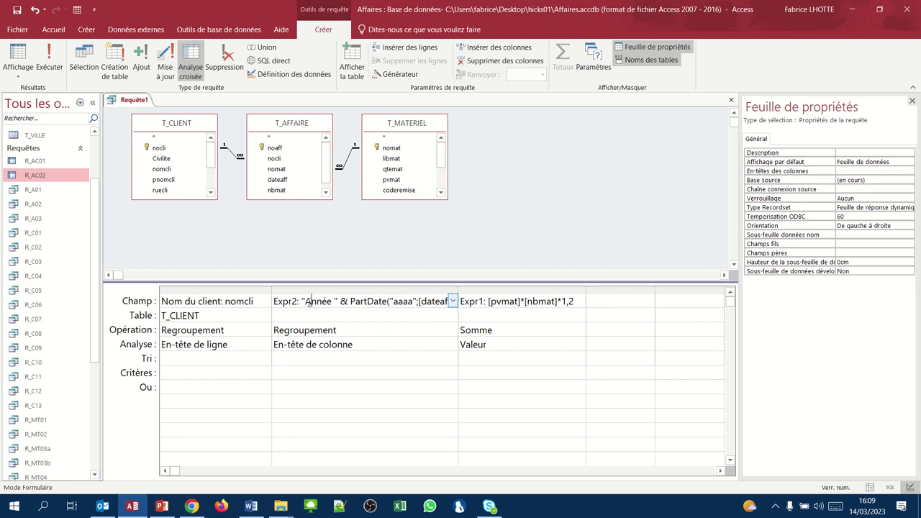
key(Tab)
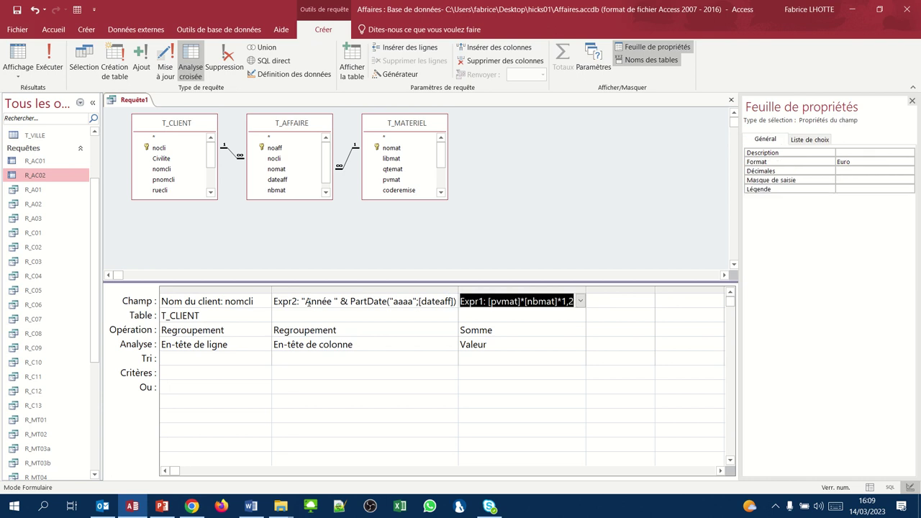